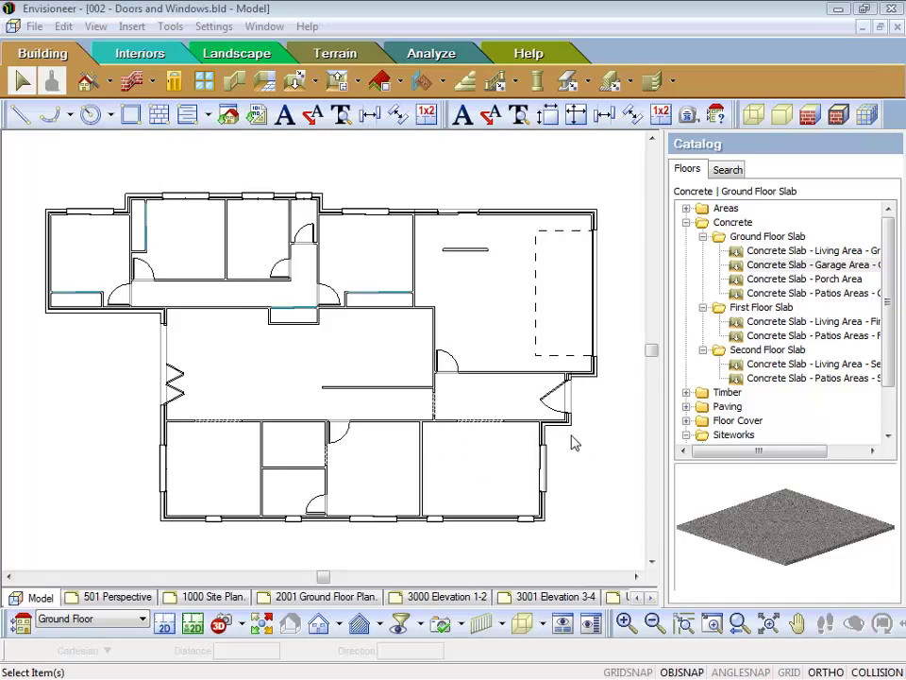
click(777, 252)
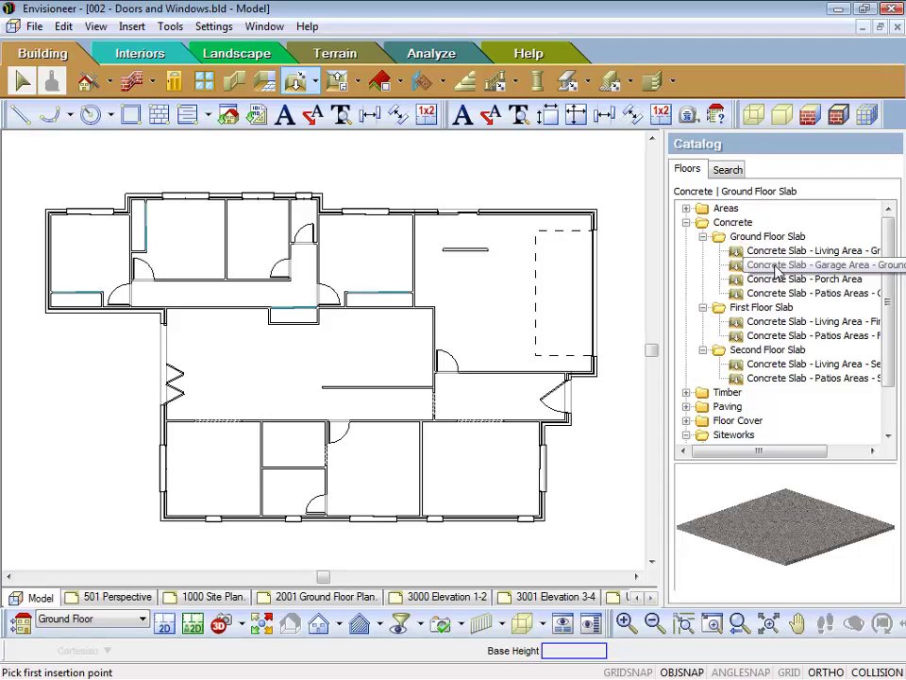
click(776, 266)
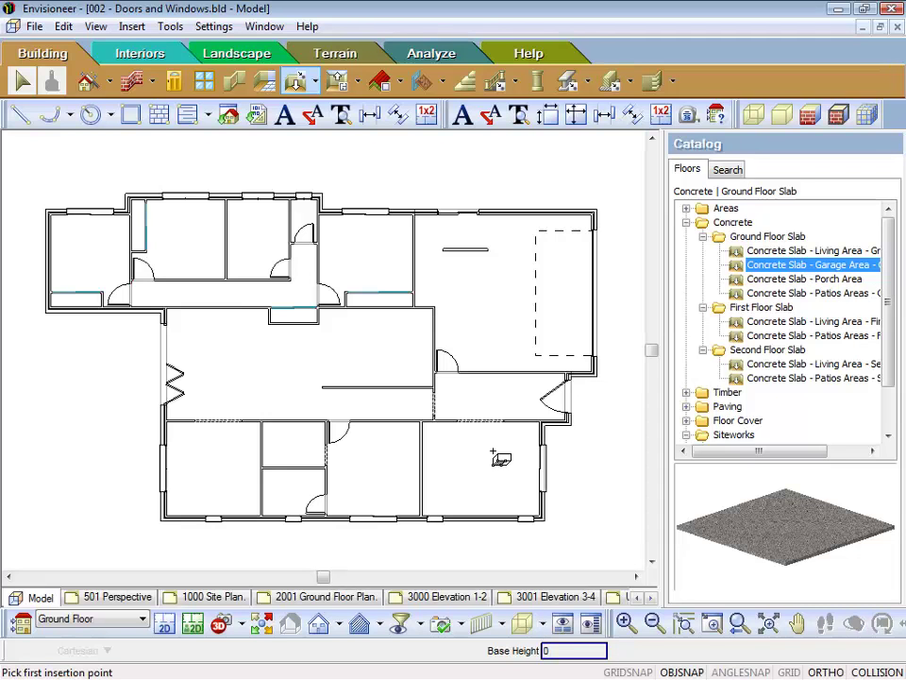
right_click(572, 451)
click(595, 453)
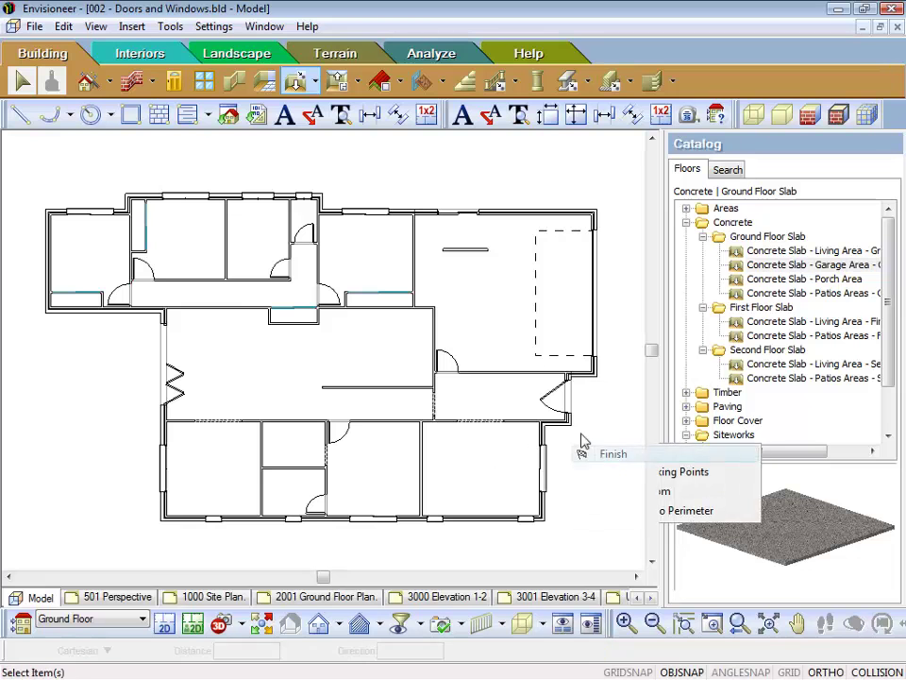
click(504, 373)
right_click(506, 373)
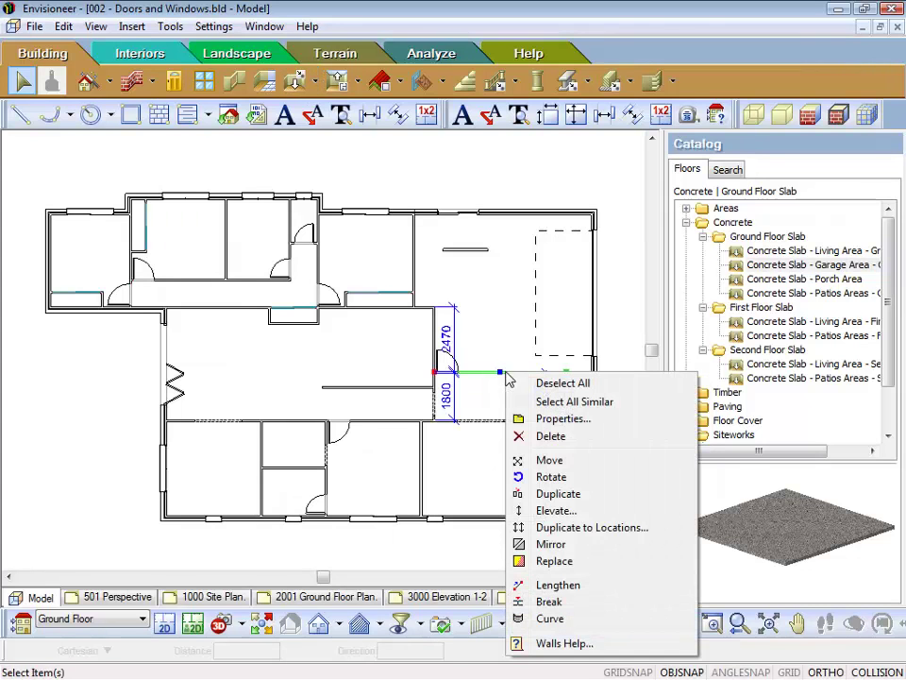
click(562, 529)
click(373, 285)
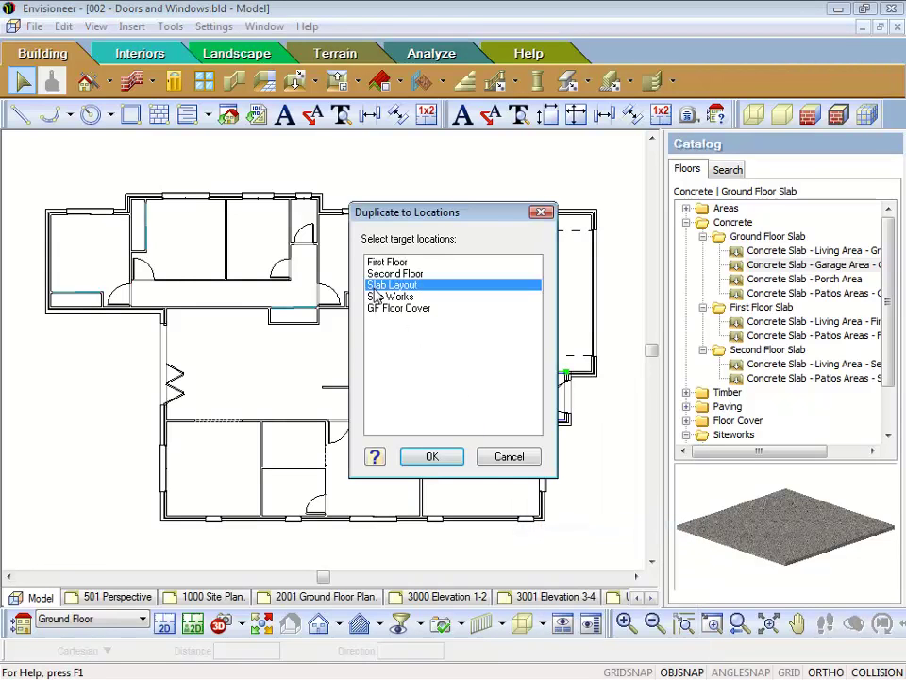
click(508, 457)
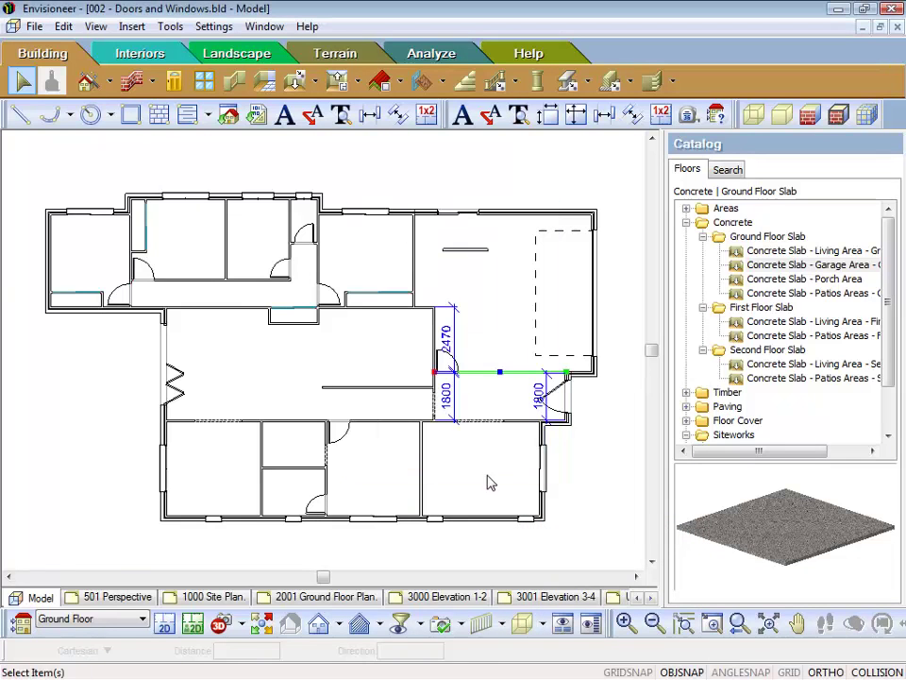
- Filter the view to hide elements on all locations, and display all elements on the Slab Layout location only
click(402, 625)
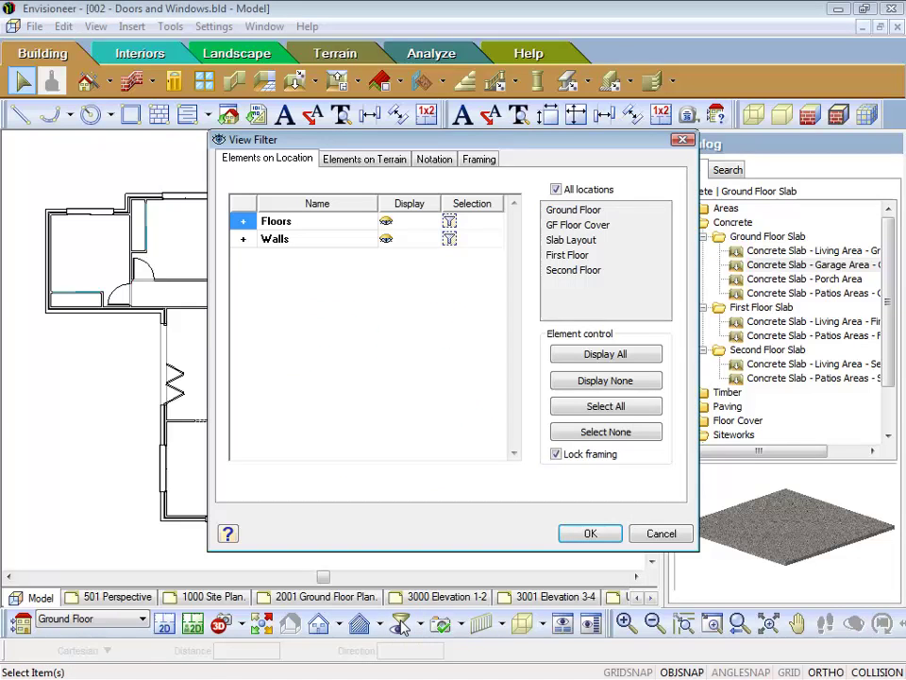
click(572, 380)
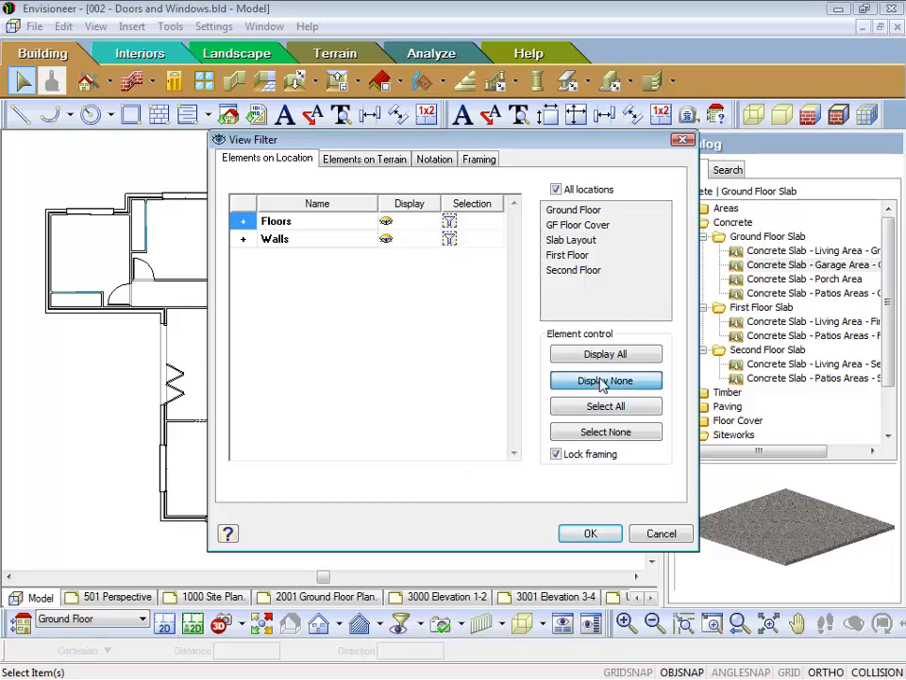
click(556, 190)
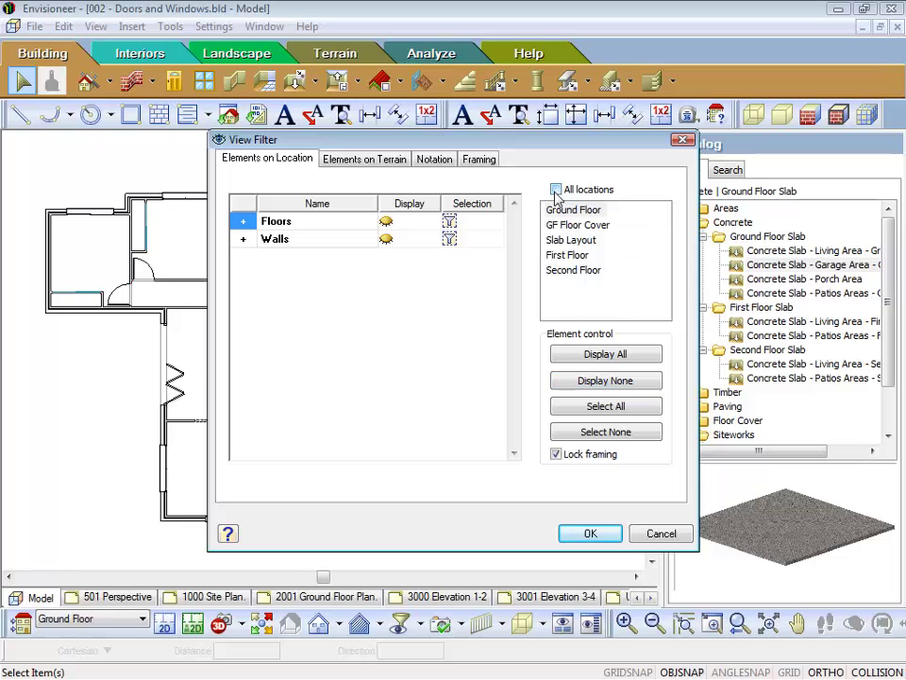
click(563, 240)
click(583, 360)
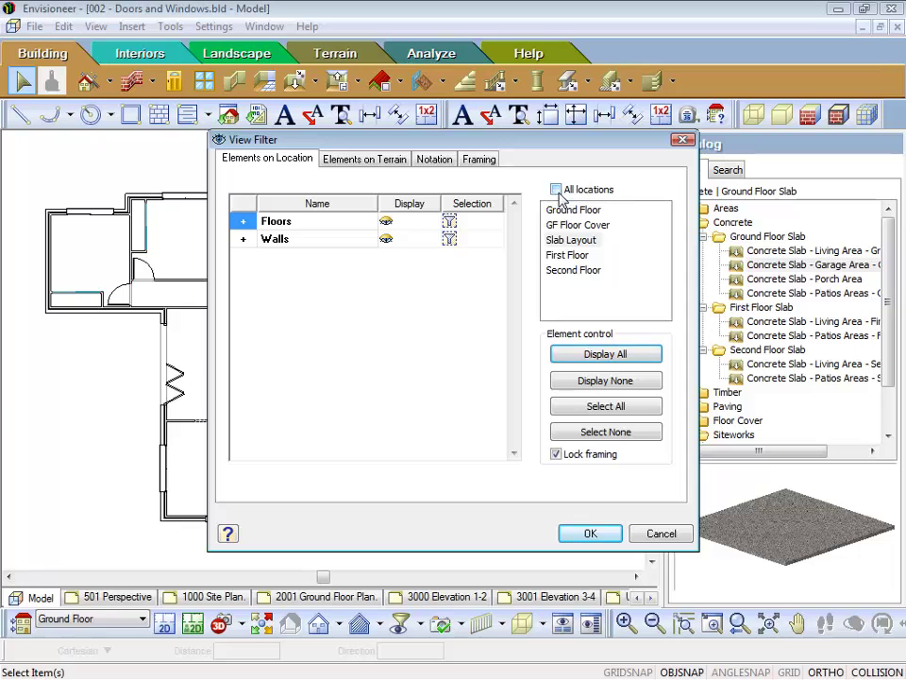
click(557, 242)
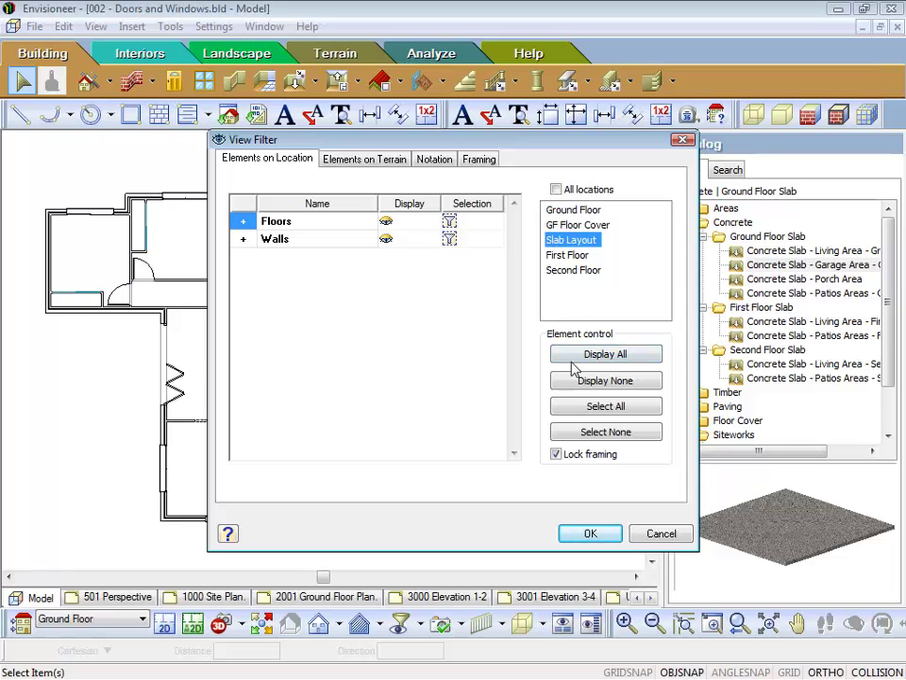
click(607, 359)
click(587, 534)
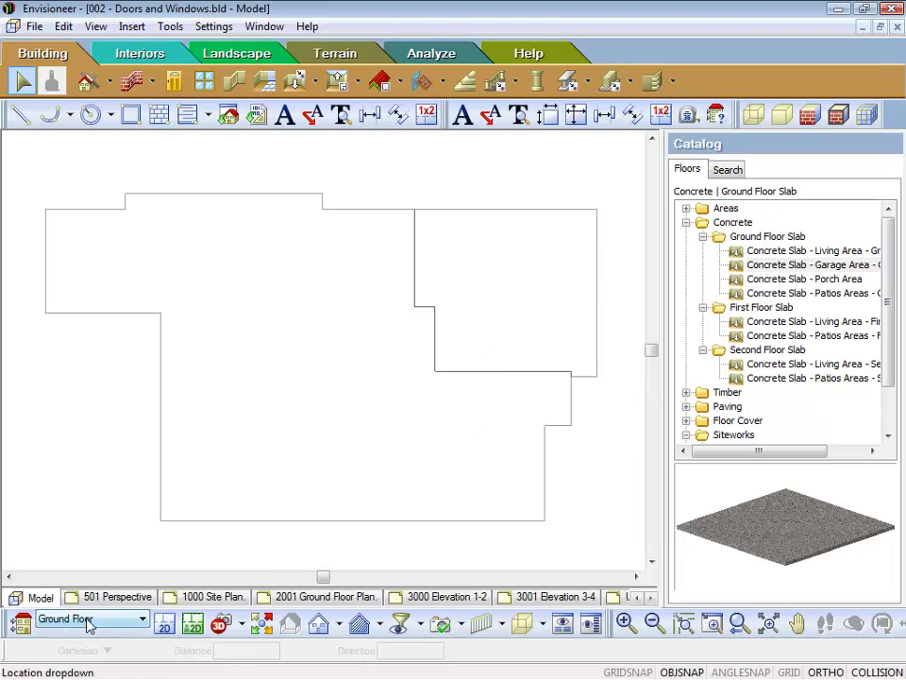
- Make Slab Layout the current location and check the garage slab and living-area slab outlines by selecting each
click(142, 620)
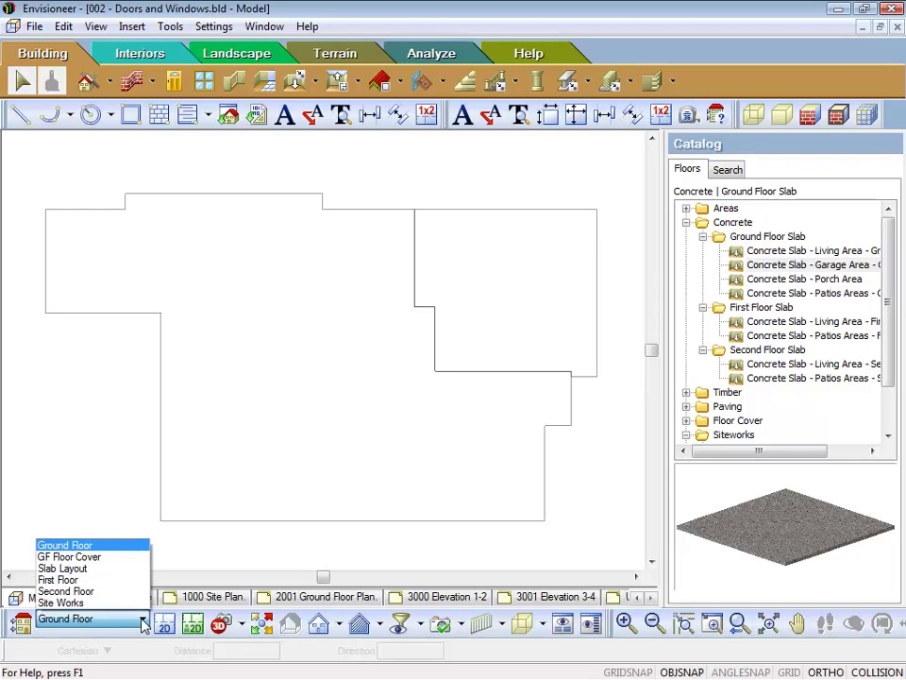
click(105, 570)
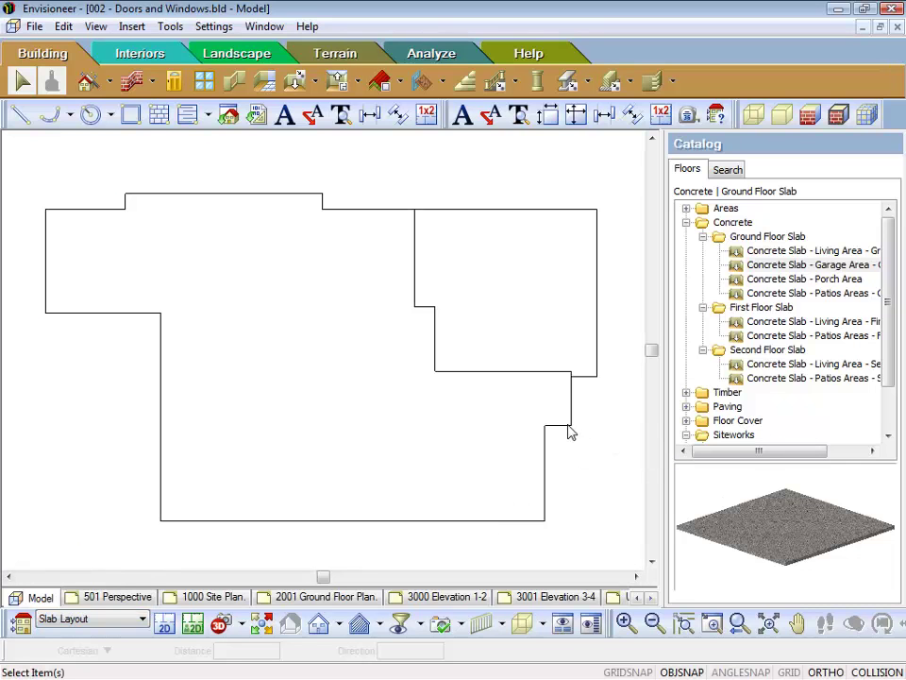
click(569, 385)
click(587, 381)
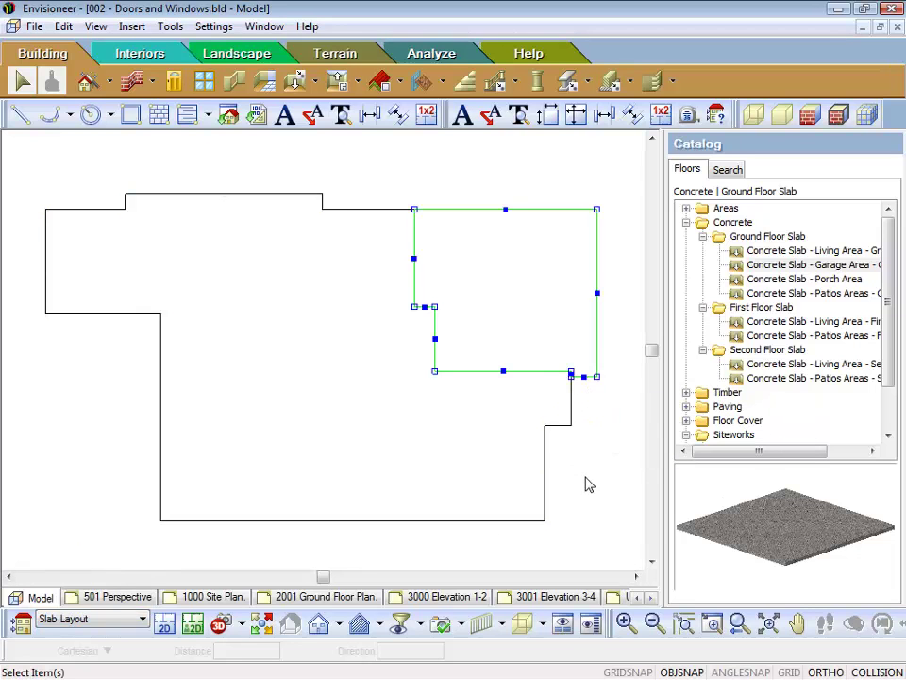
click(546, 465)
scroll(546, 465, down, 2)
middle_drag(547, 466, 524, 446)
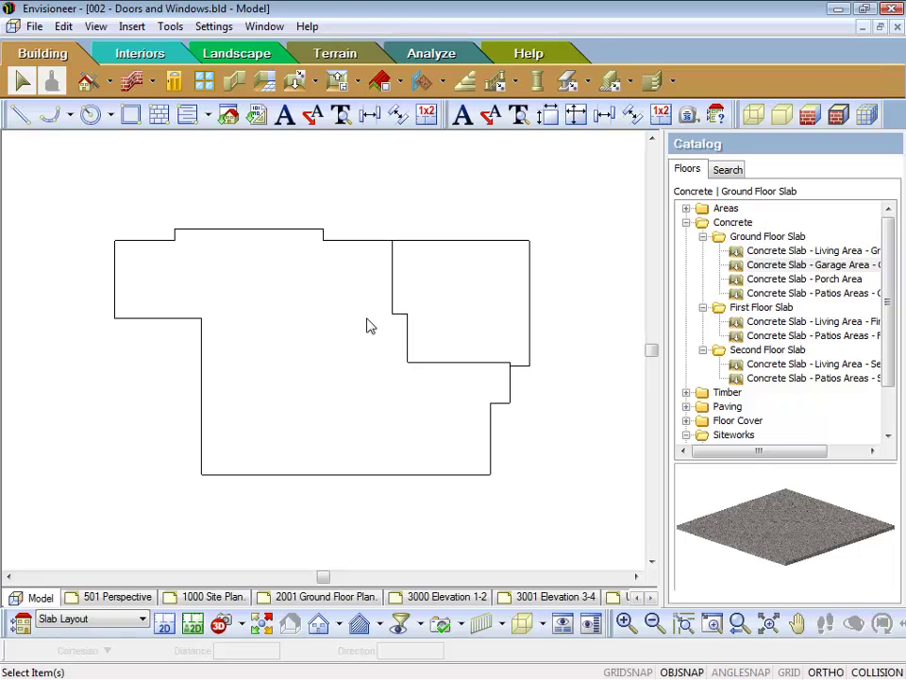
- Dimension the short upper-left edge of the living-area slab, placing the dimension line above it
click(604, 115)
click(589, 385)
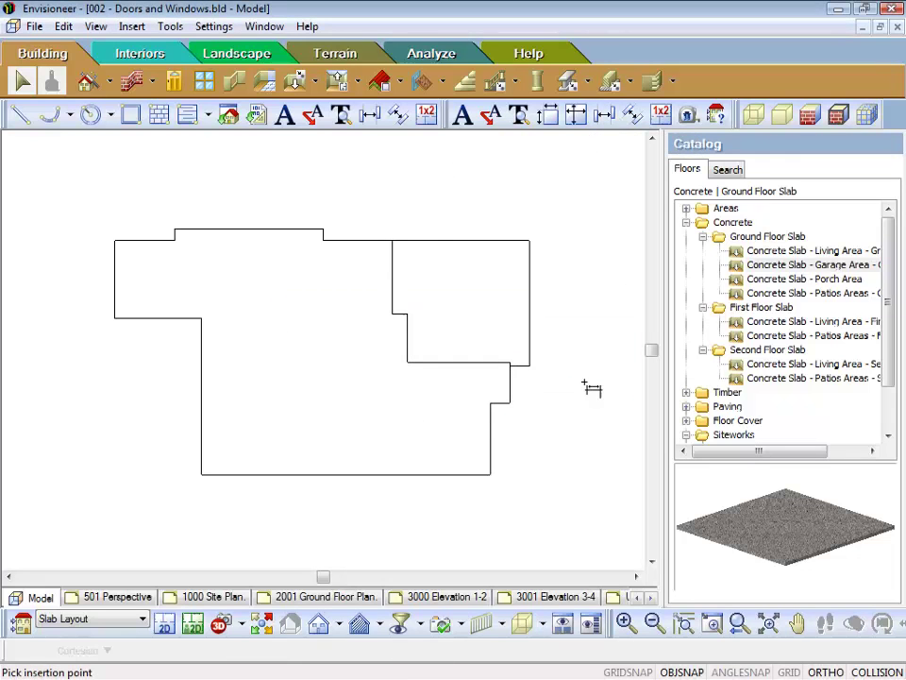
click(115, 243)
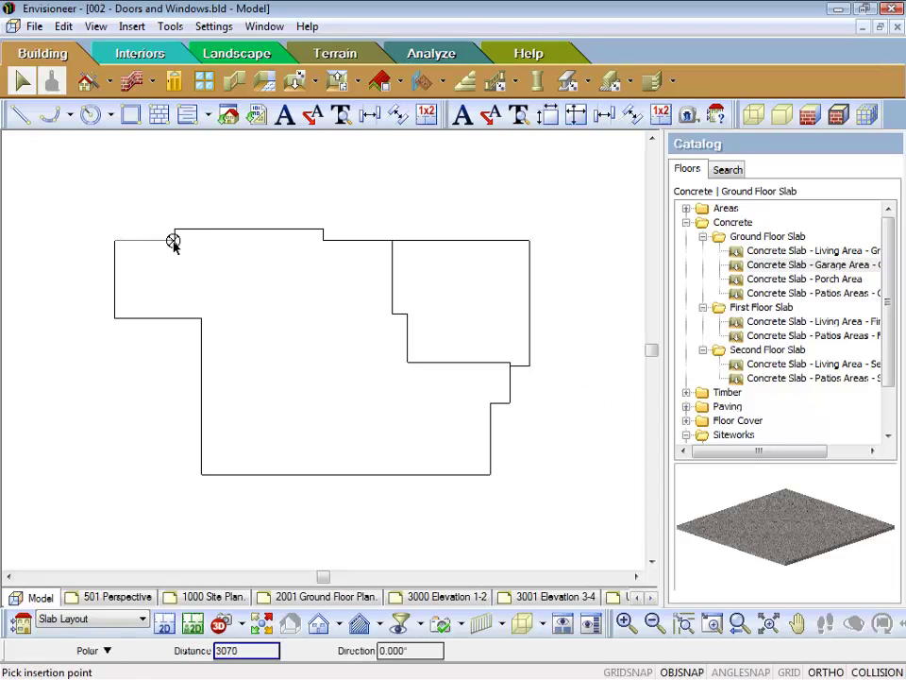
click(174, 241)
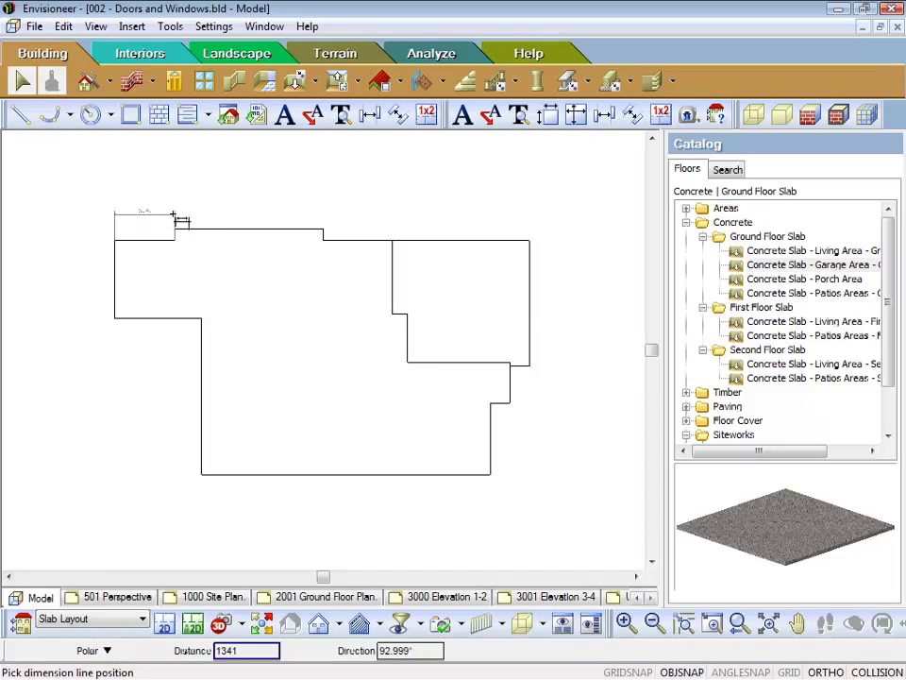
click(174, 220)
scroll(174, 219, up, 3)
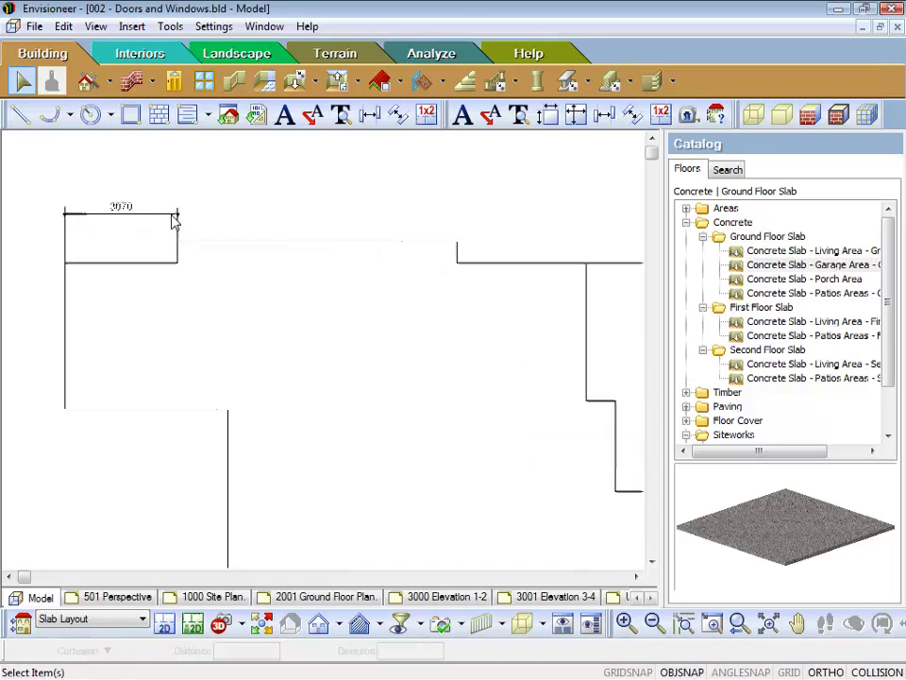
- Dimension the long projecting top edge of the living-area slab, aligning the dimension line with the first dimension
click(604, 114)
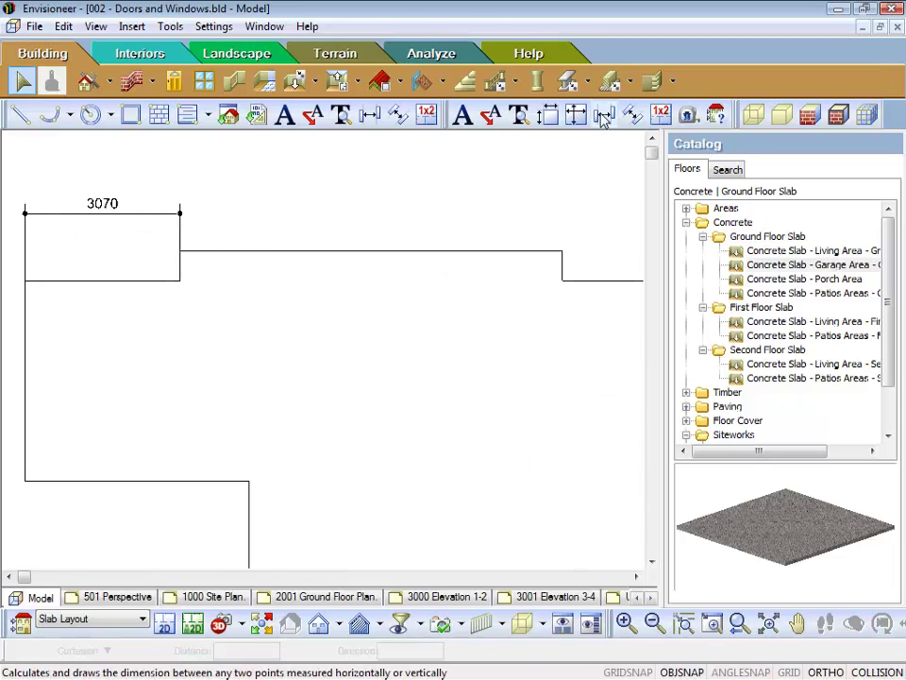
click(179, 251)
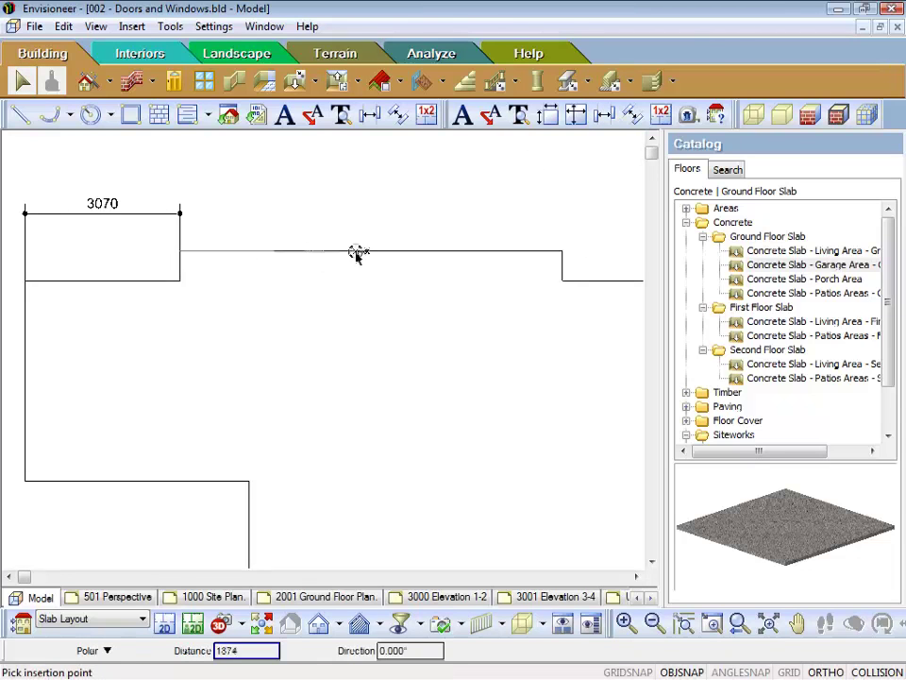
click(562, 252)
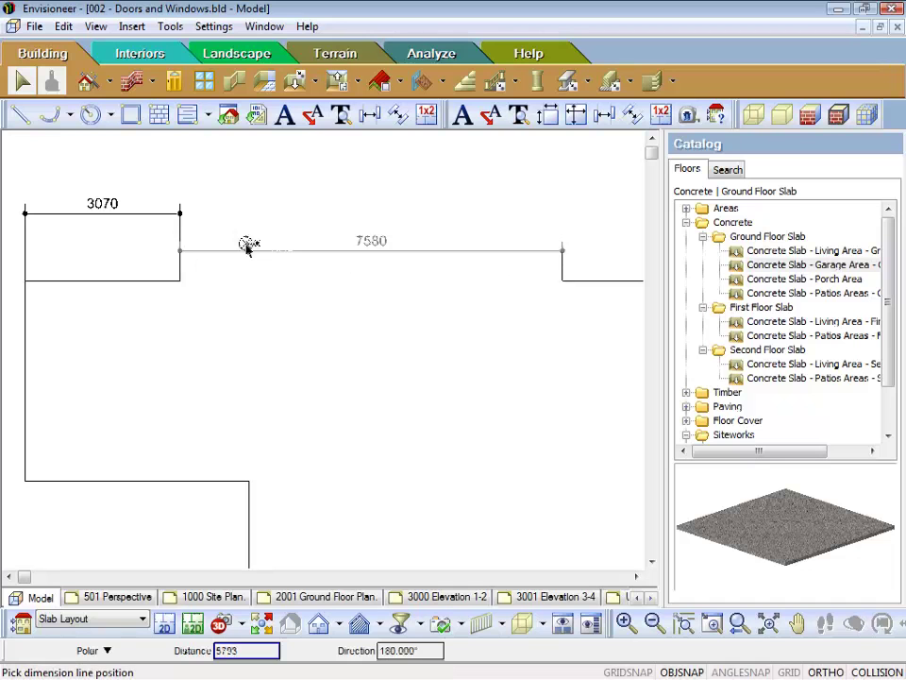
click(182, 210)
scroll(227, 319, down, 2)
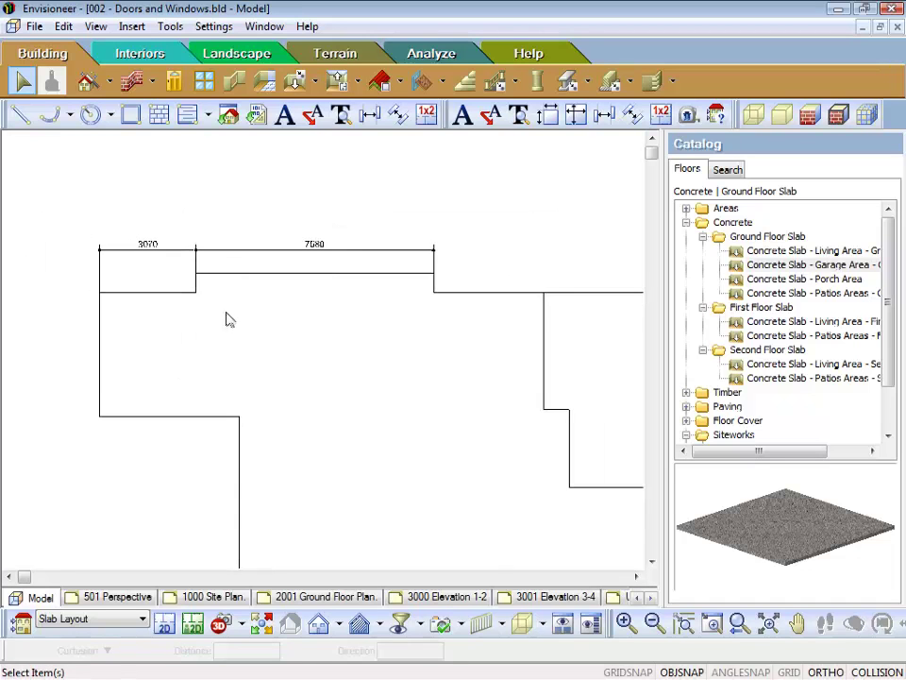
- Dimension the slab's top edge from the projection's right corner to the garage slab, in line with the other dimensions
scroll(577, 283, up, 2)
click(604, 114)
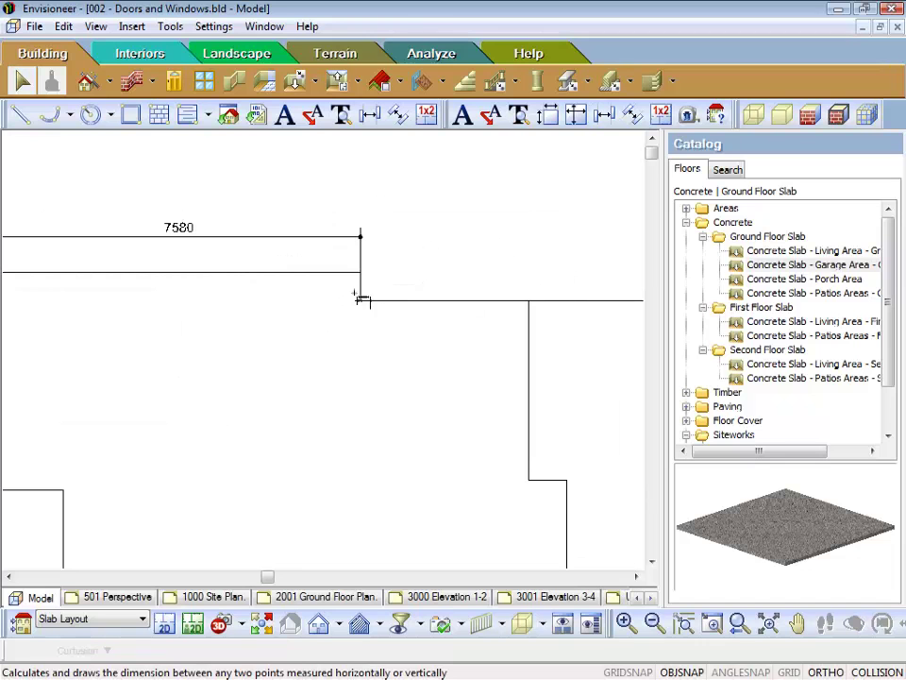
click(360, 299)
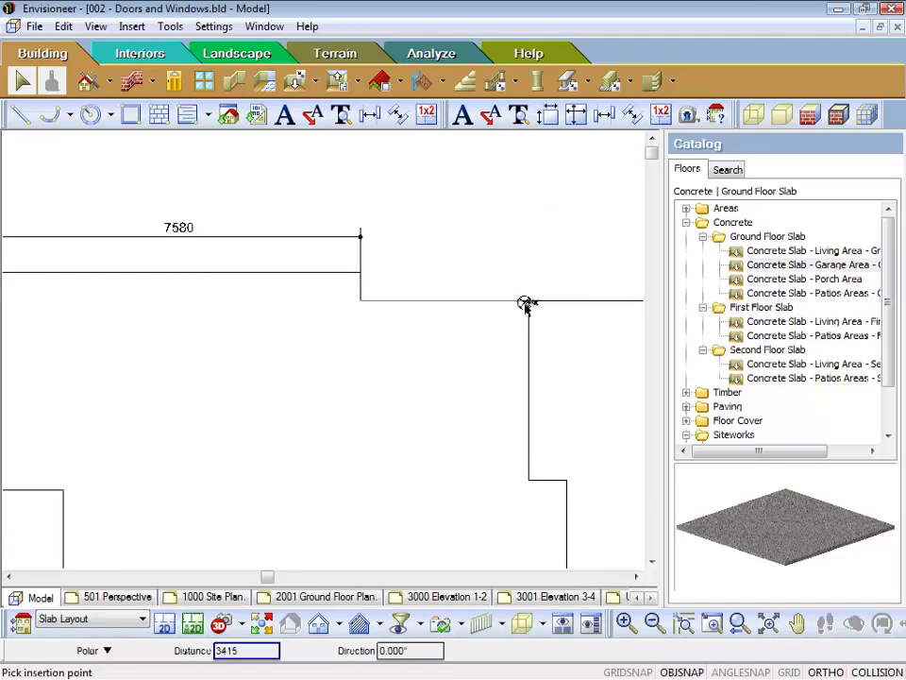
click(527, 302)
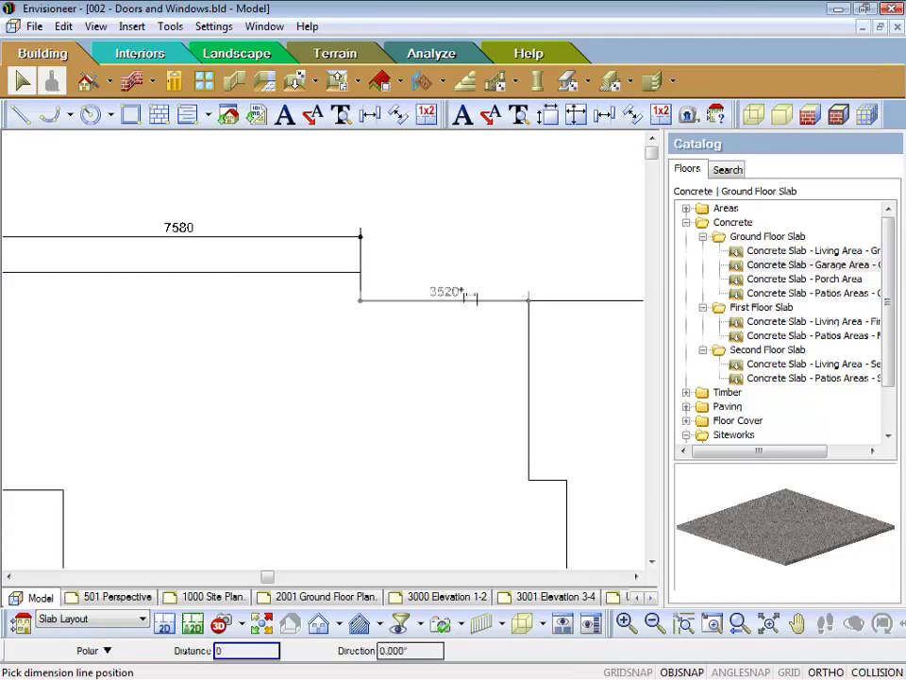
click(362, 239)
scroll(413, 277, down, 3)
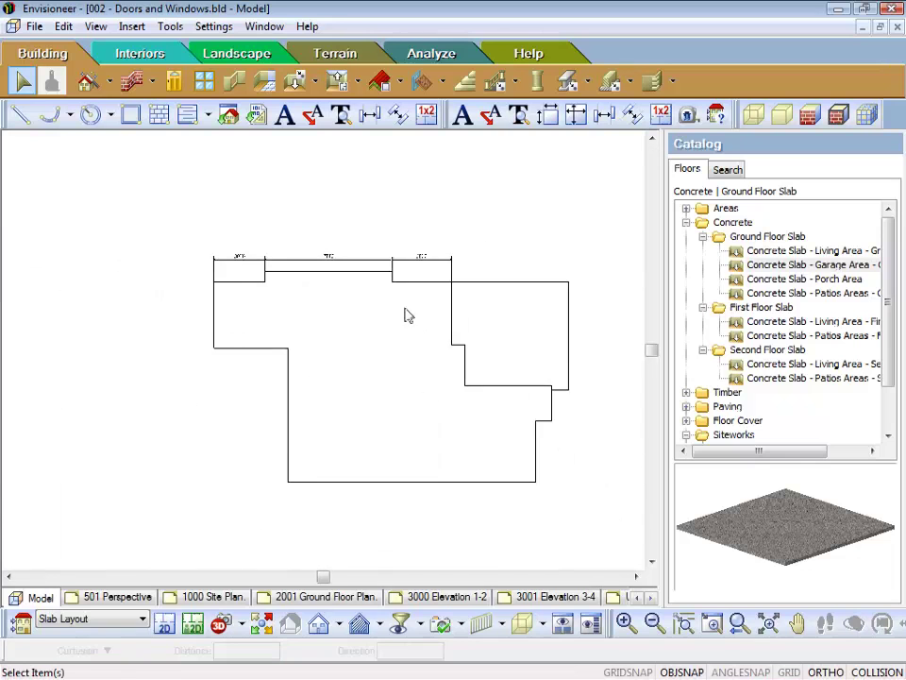
- Delete the three dimensions along the top edge of the living-area slab
scroll(527, 416, up, 1)
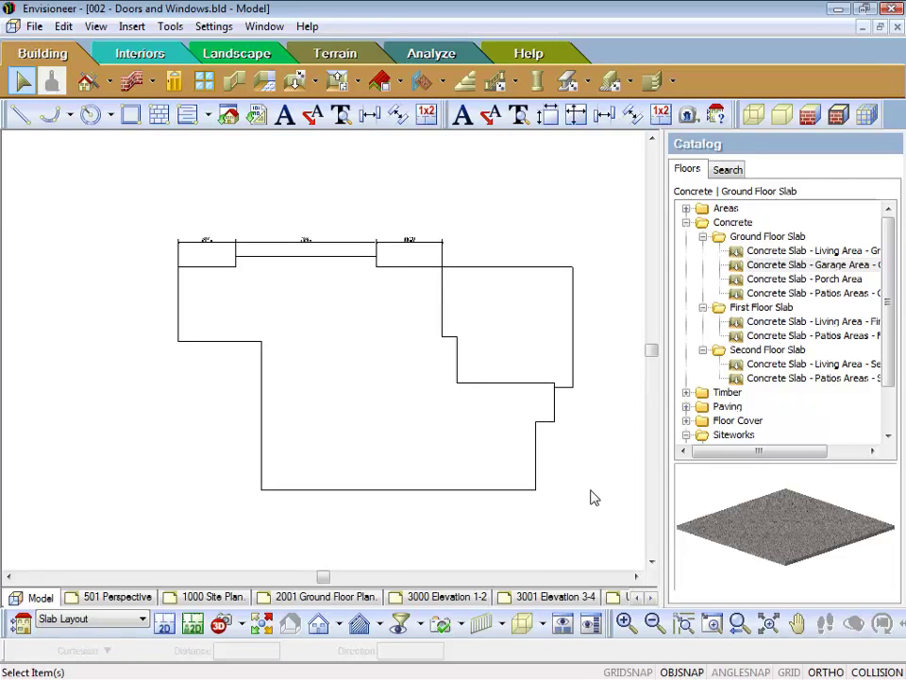
scroll(592, 496, up, 1)
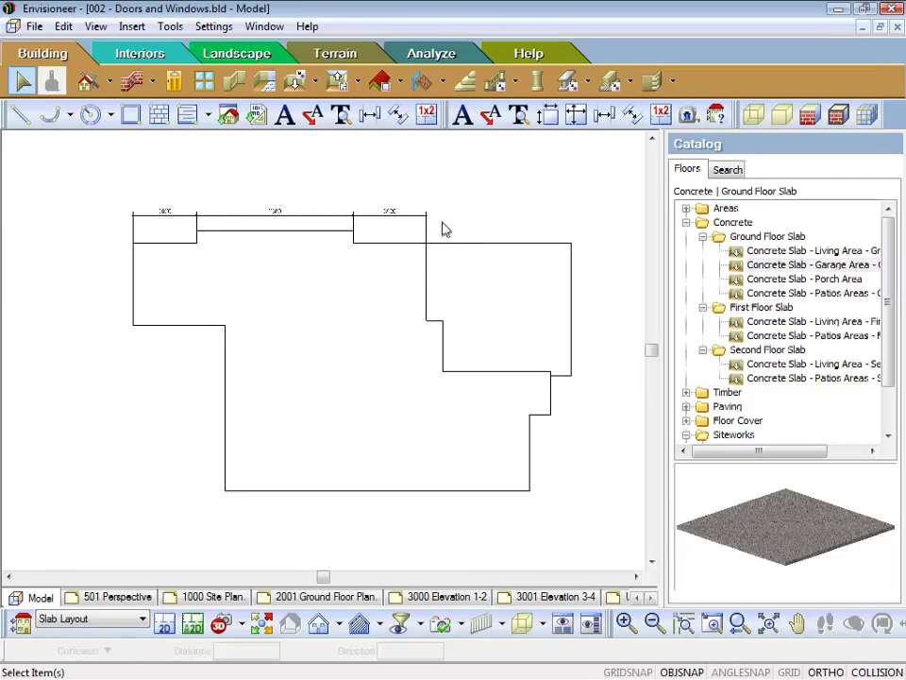
drag(445, 230, 122, 196)
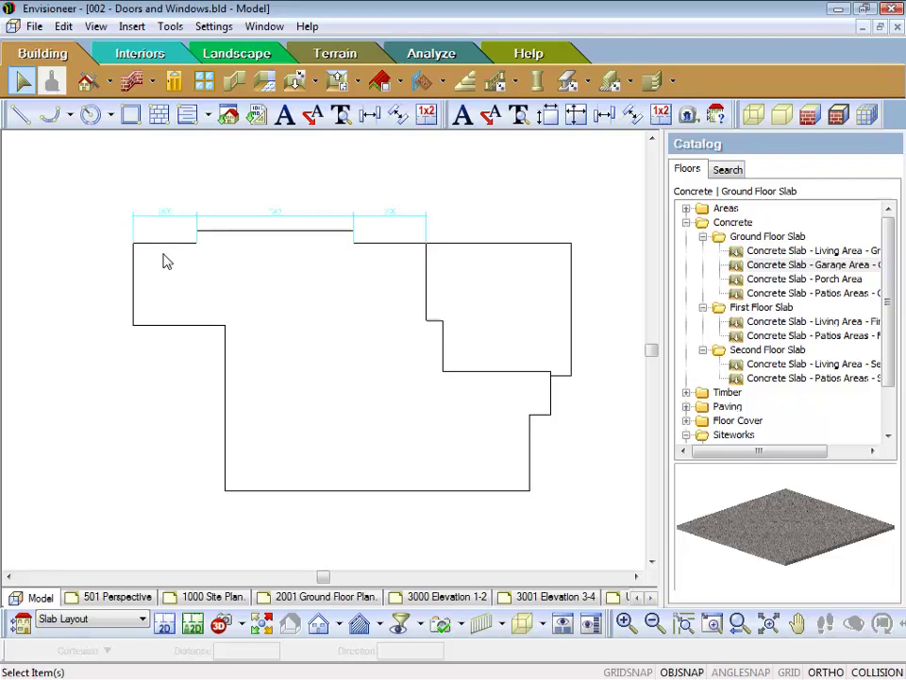
key(Delete)
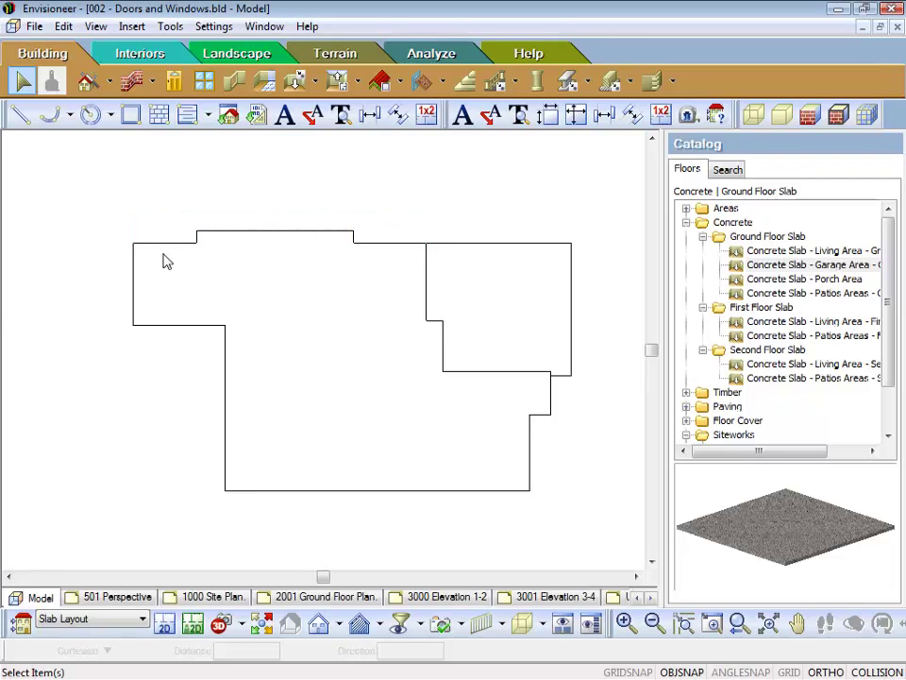
- Trace the right side of the slab outline with Zero Width Construction Lines, from the garage slab's upper-right corner to the living-area slab's lower-right corner
click(130, 83)
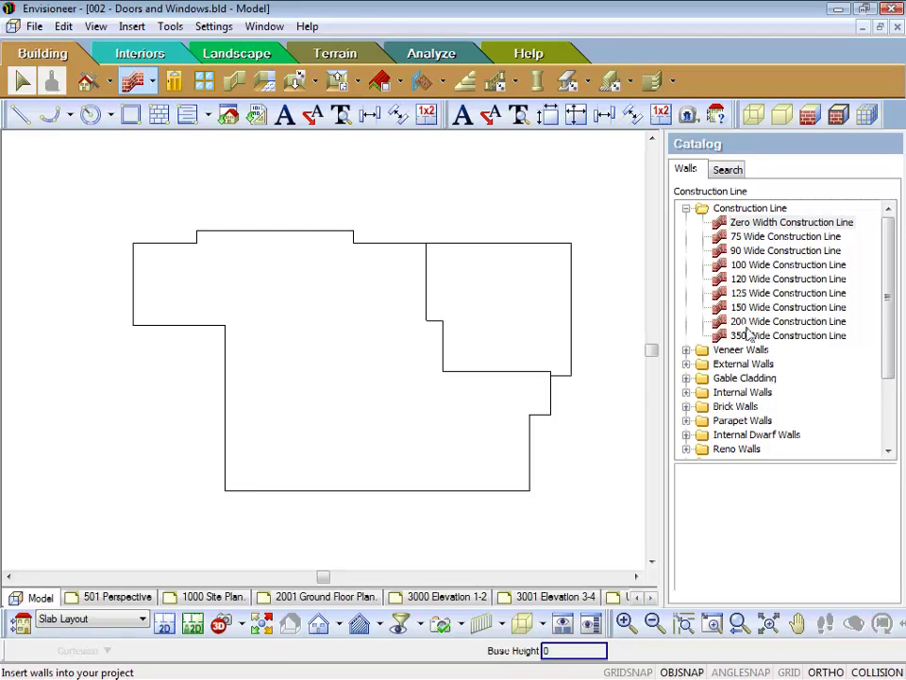
click(763, 229)
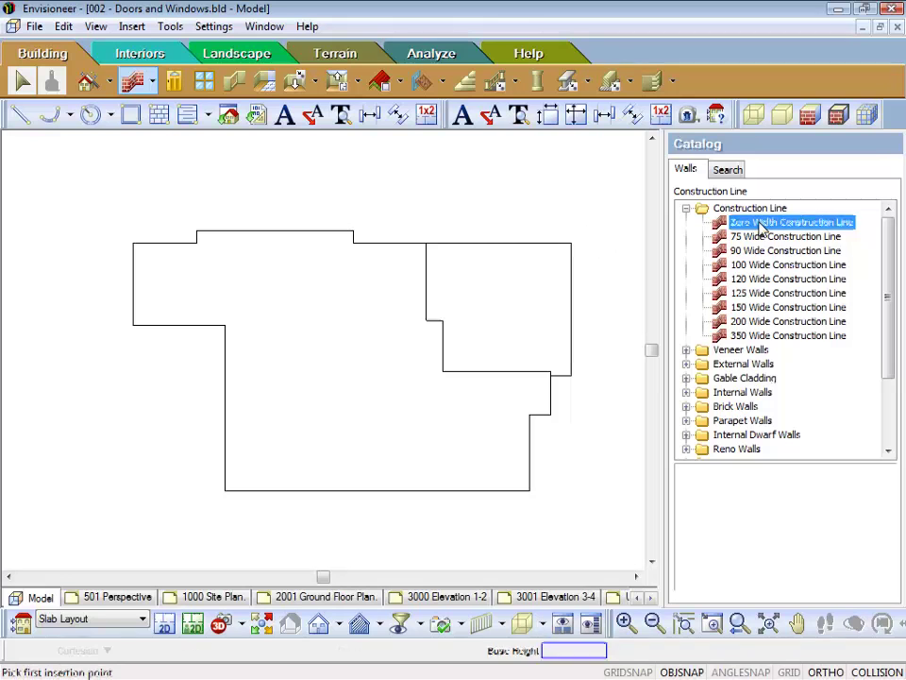
click(569, 244)
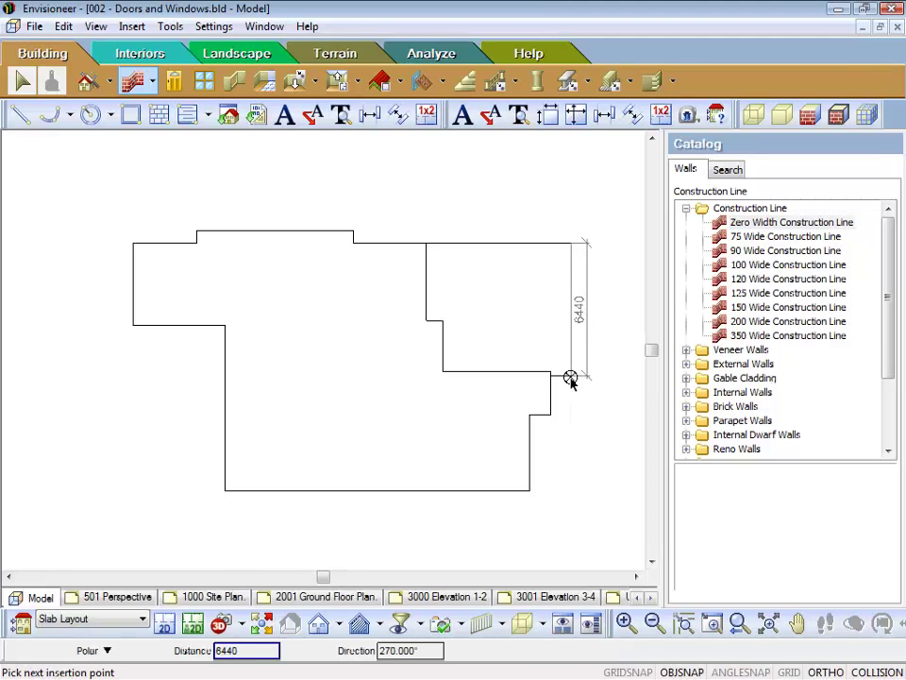
click(571, 374)
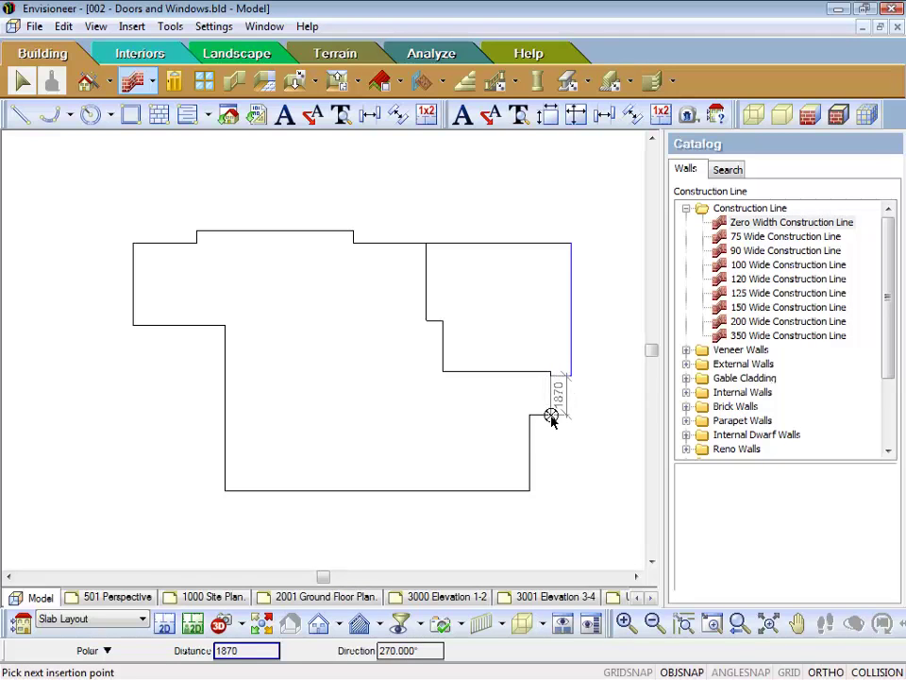
click(550, 413)
click(529, 413)
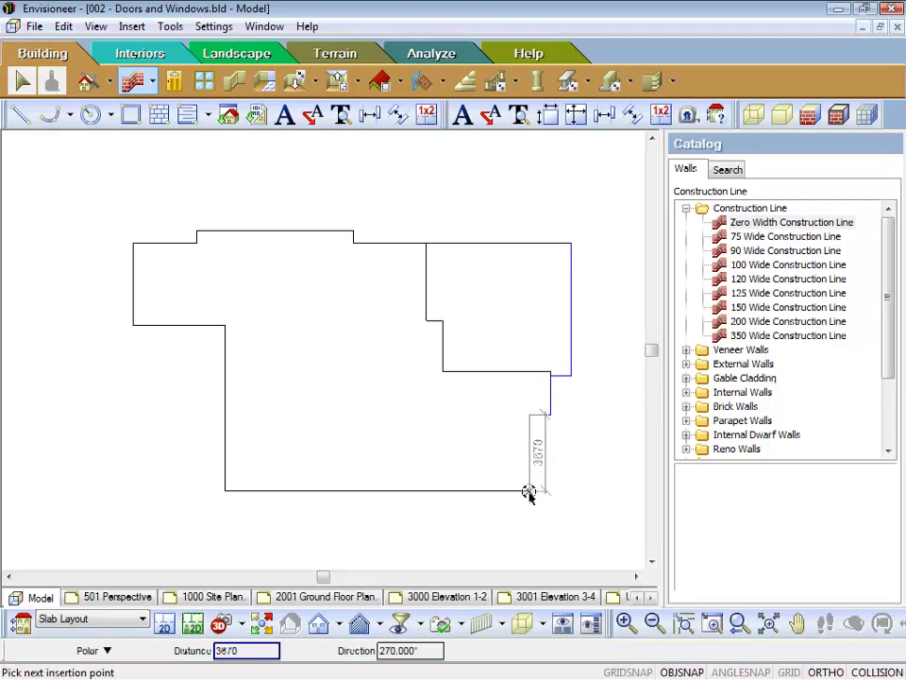
click(530, 490)
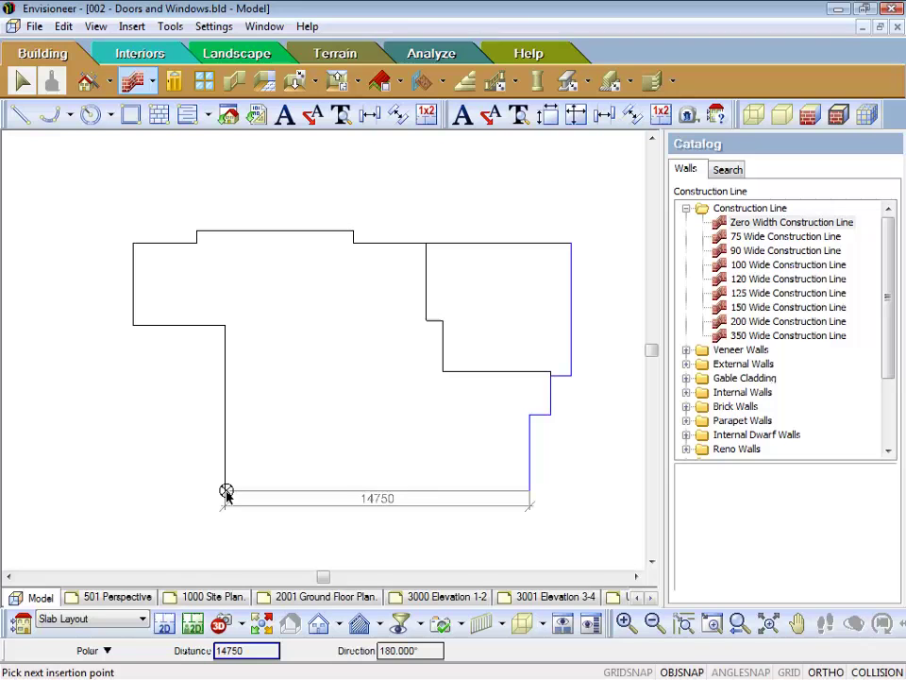
- Continue the zero-width construction line along the slabs' bottom, left and stepped top edges, closing the outline at the garage slab's upper-right corner
click(224, 492)
click(224, 326)
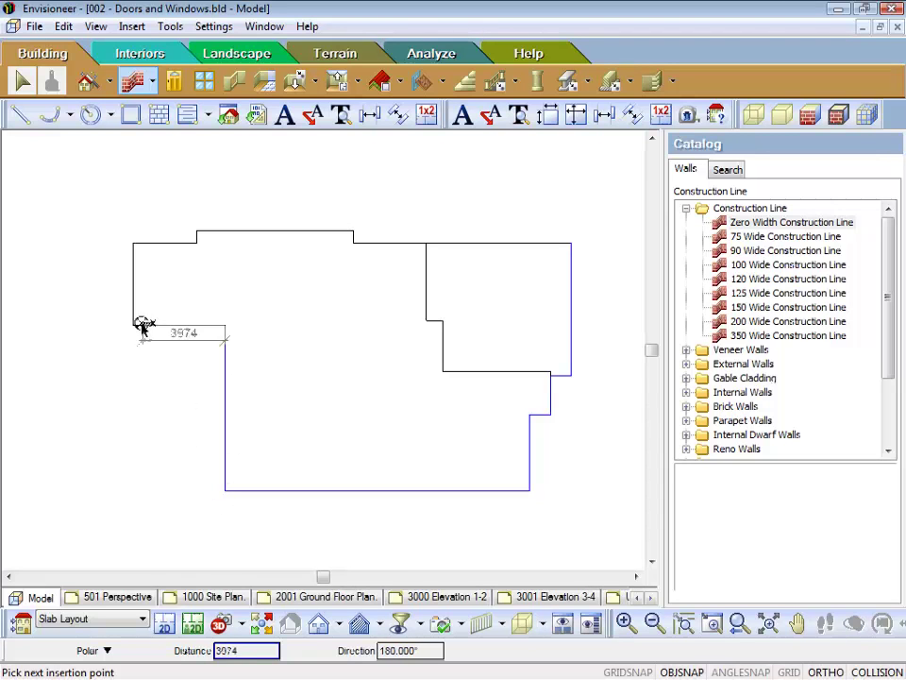
click(133, 326)
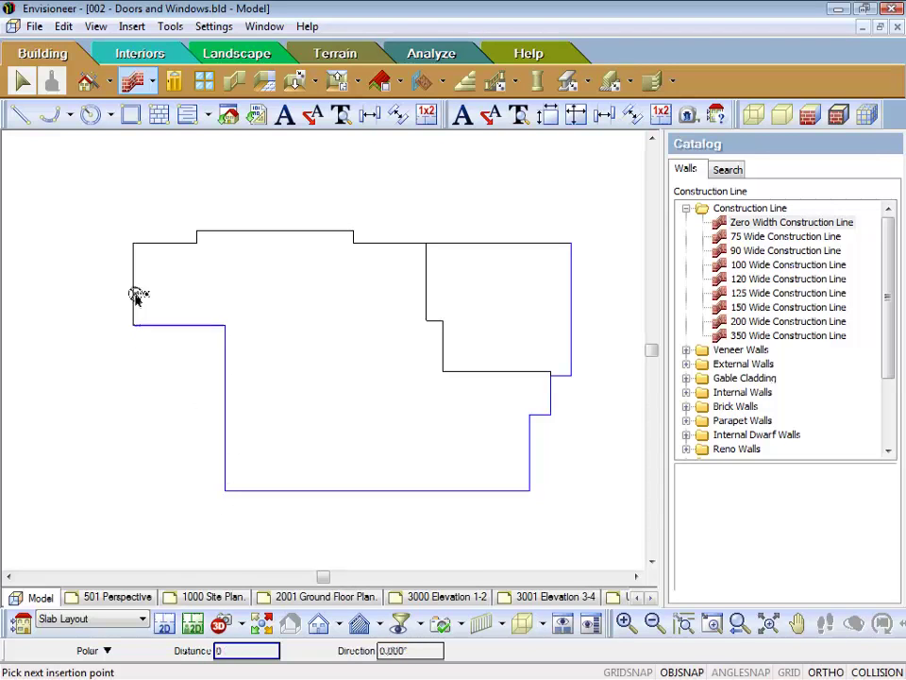
click(133, 243)
click(197, 243)
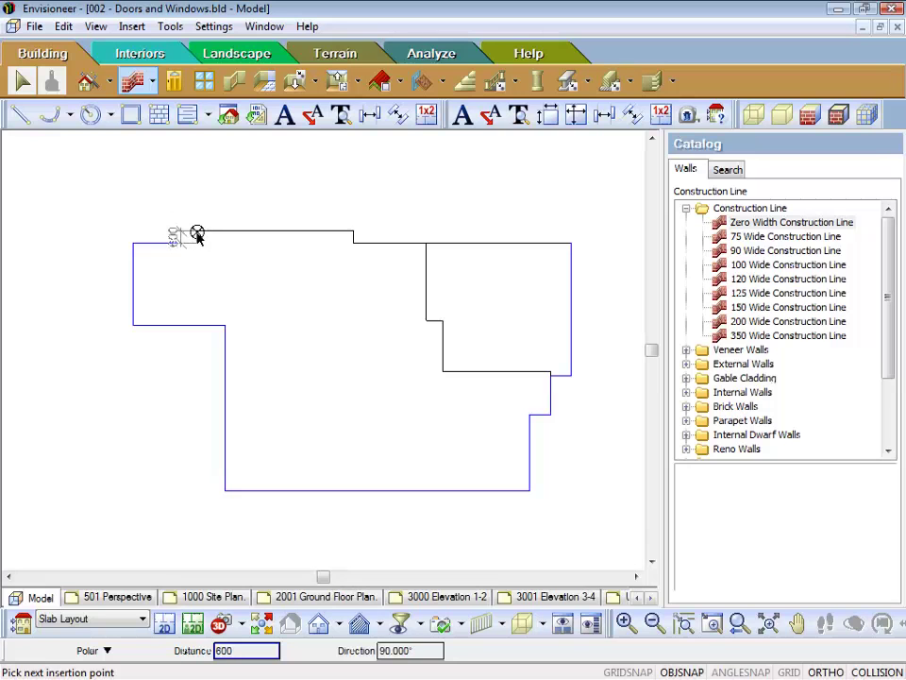
click(197, 231)
click(353, 231)
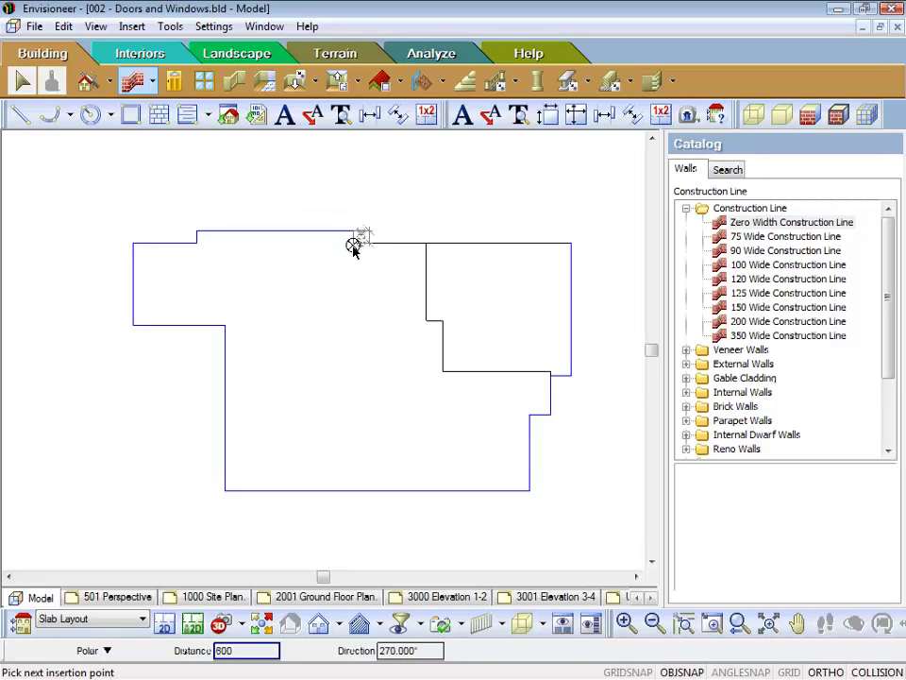
click(574, 244)
right_click(577, 248)
click(611, 255)
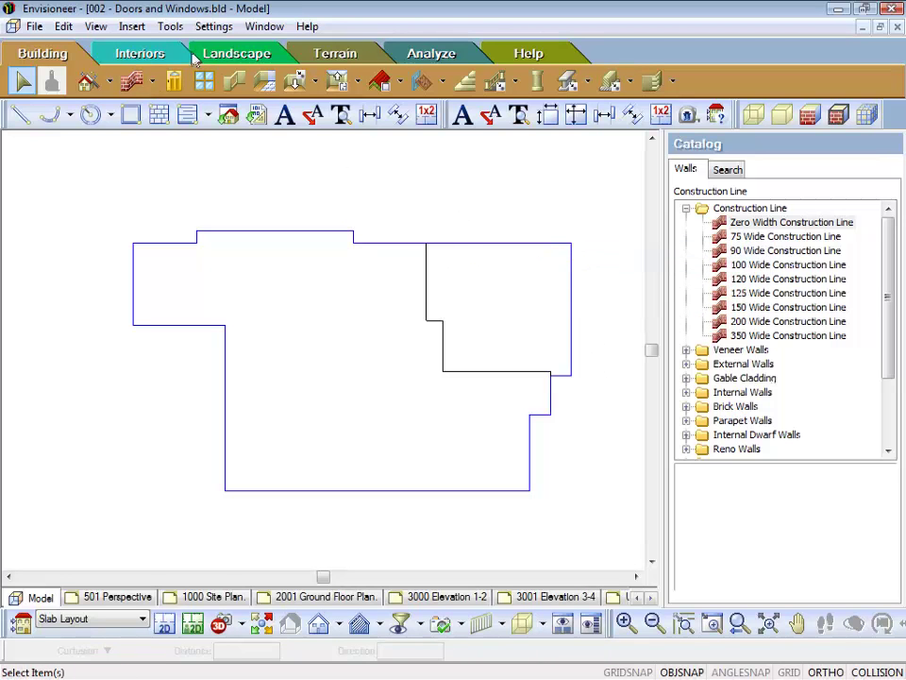
- Set the current dimension style to DOT - Exterior and automatically add exterior dimensions around the traced outline
click(212, 29)
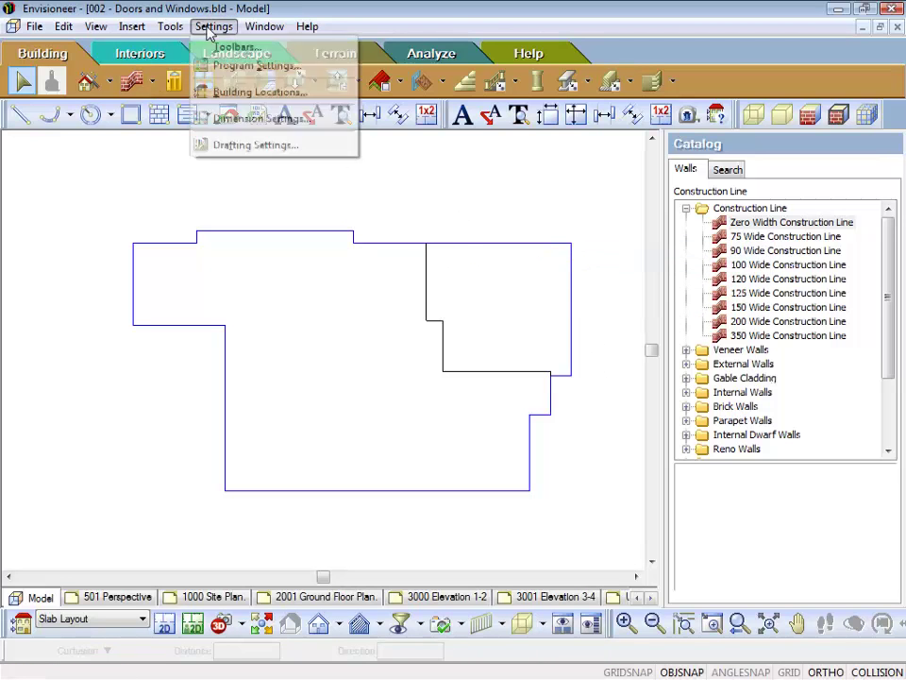
click(232, 120)
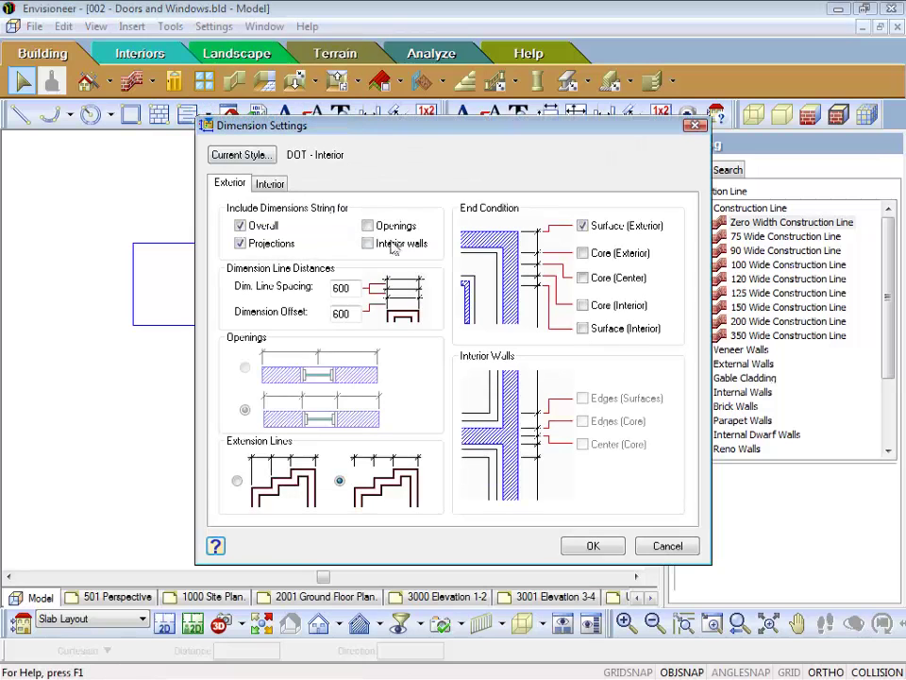
click(253, 156)
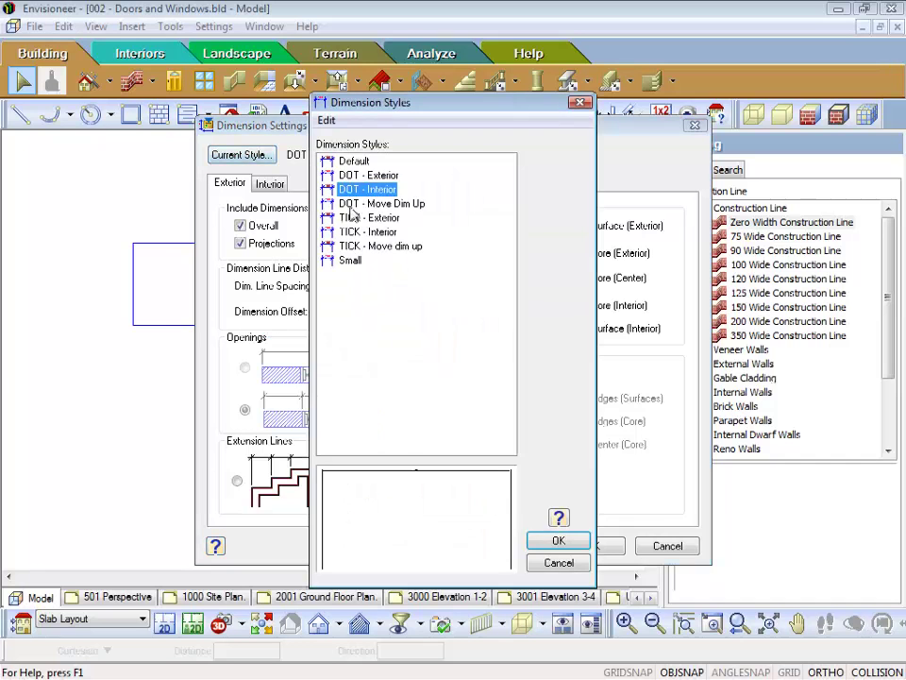
click(366, 175)
click(561, 542)
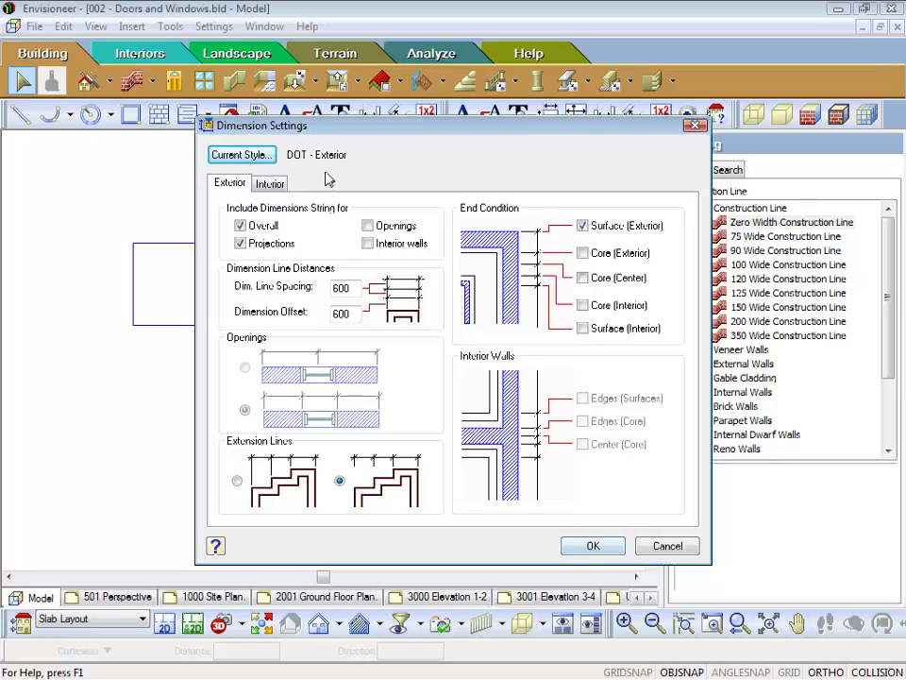
click(592, 546)
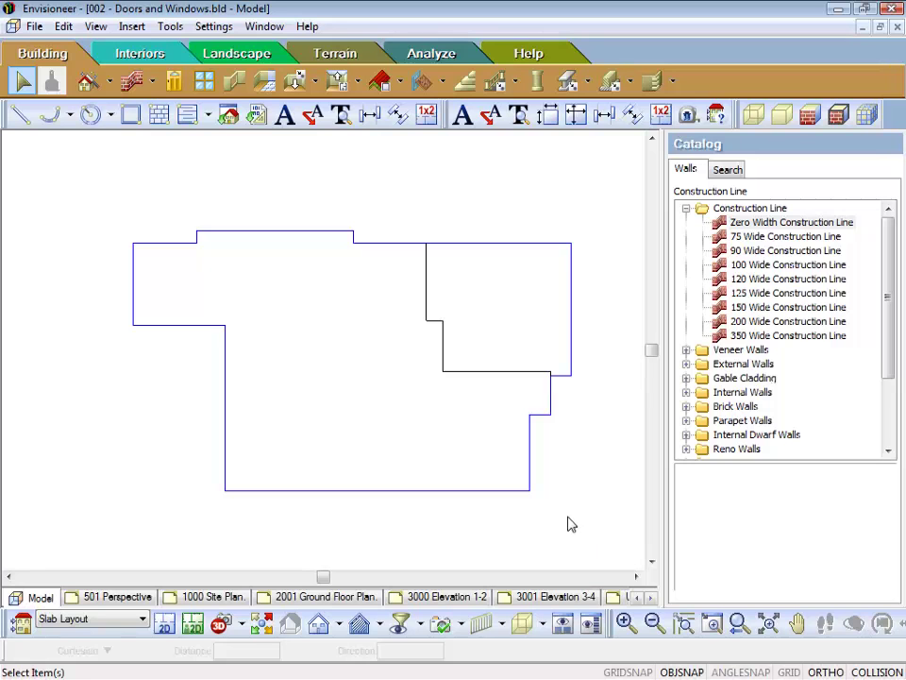
click(549, 116)
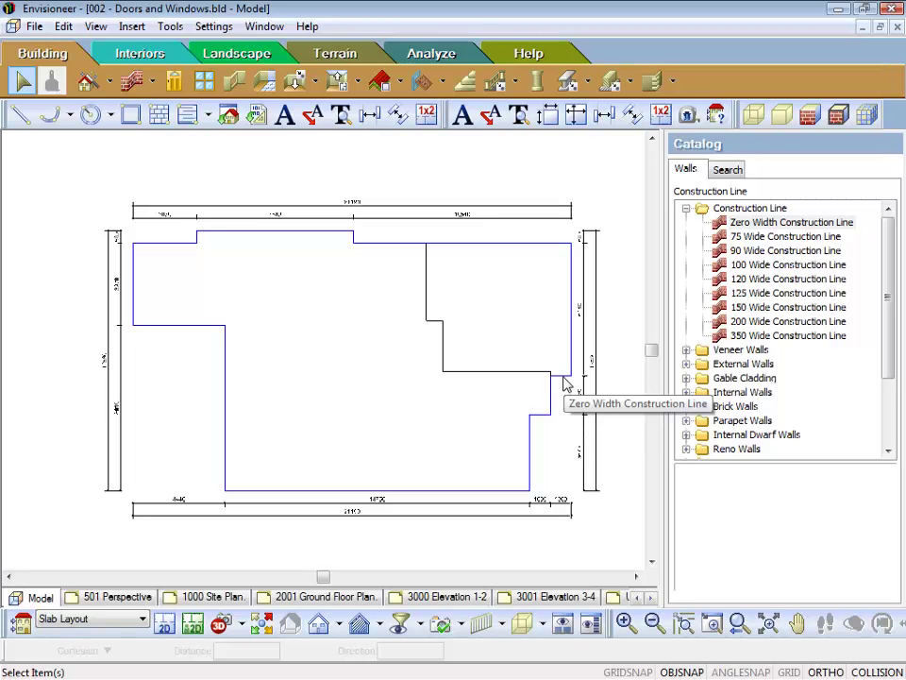
- Select all the zero-width construction lines around the slabs and delete them
click(567, 383)
right_click(567, 384)
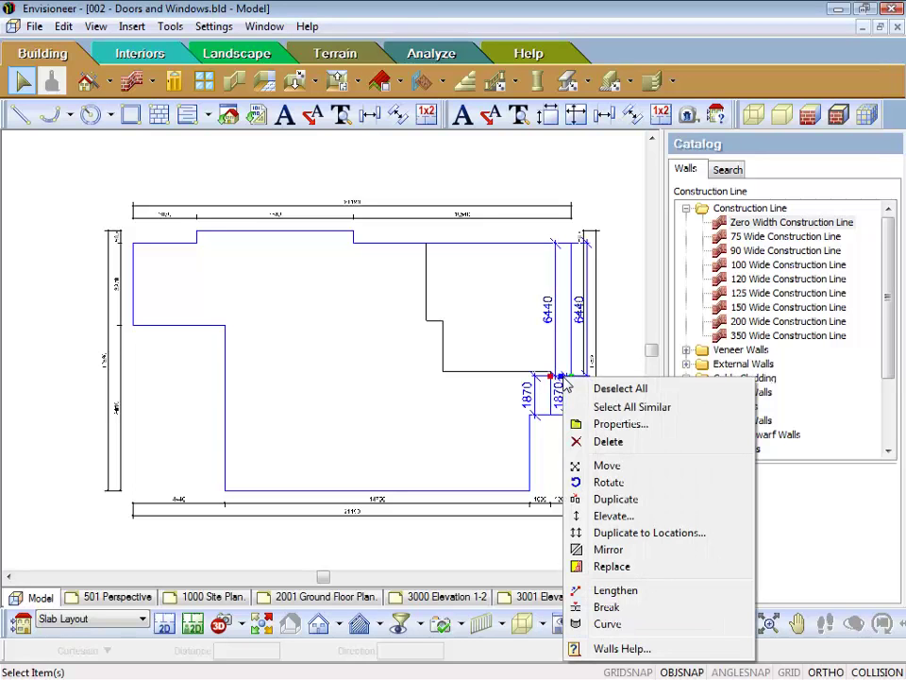
click(617, 408)
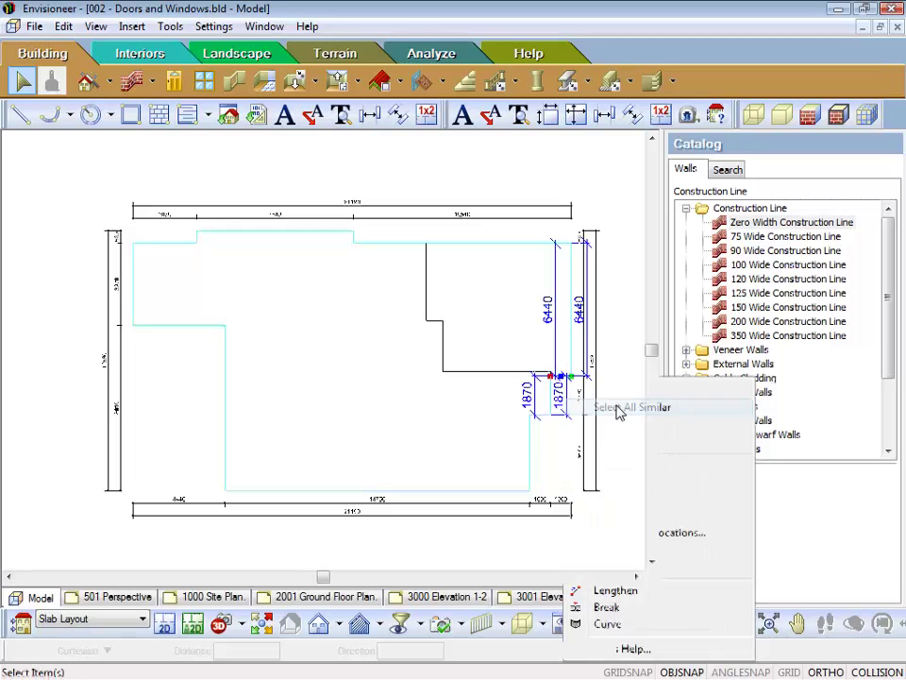
right_click(224, 266)
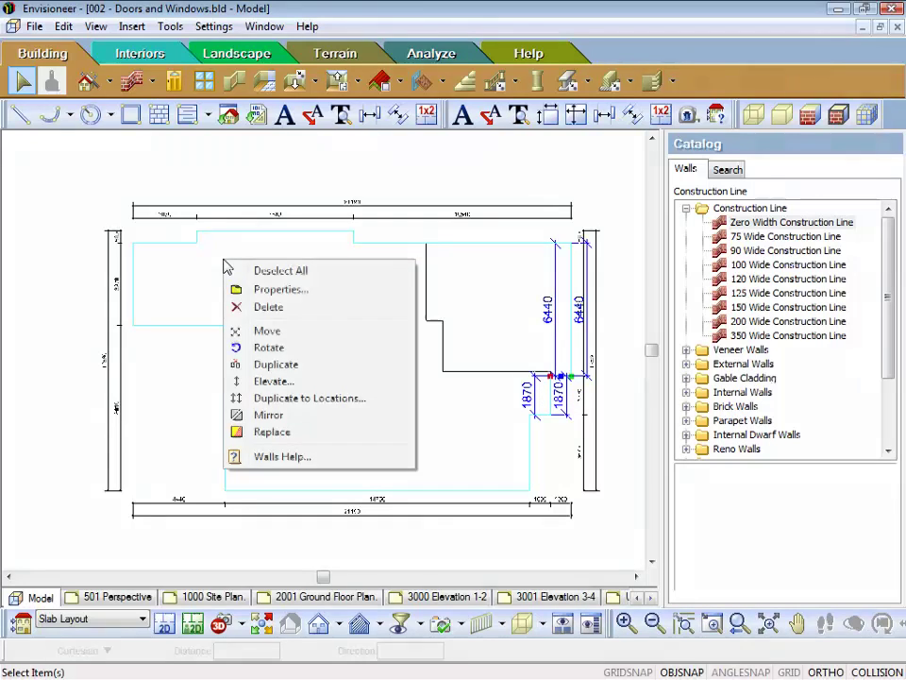
click(267, 312)
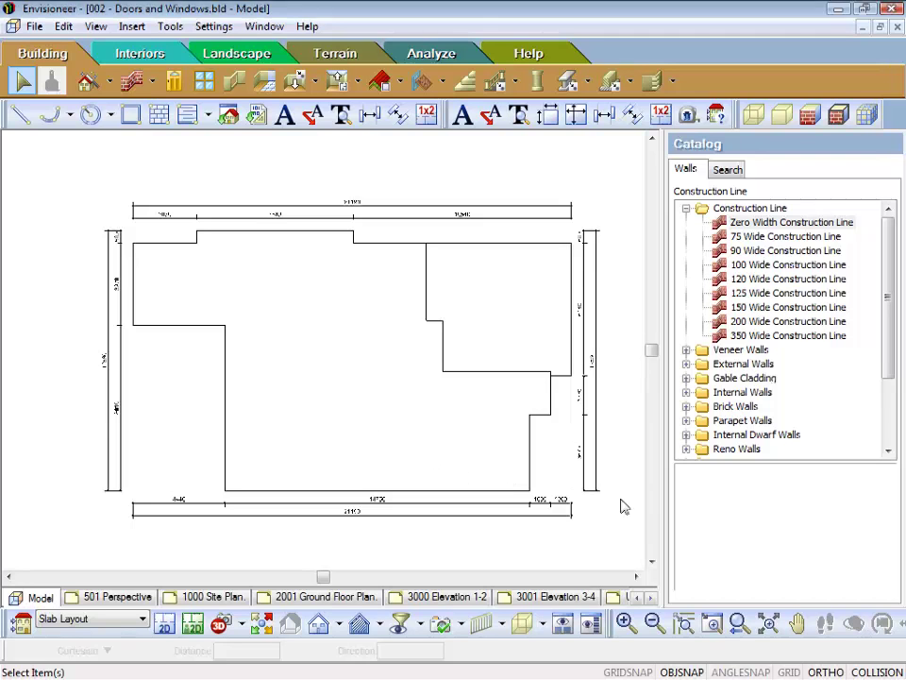
click(584, 221)
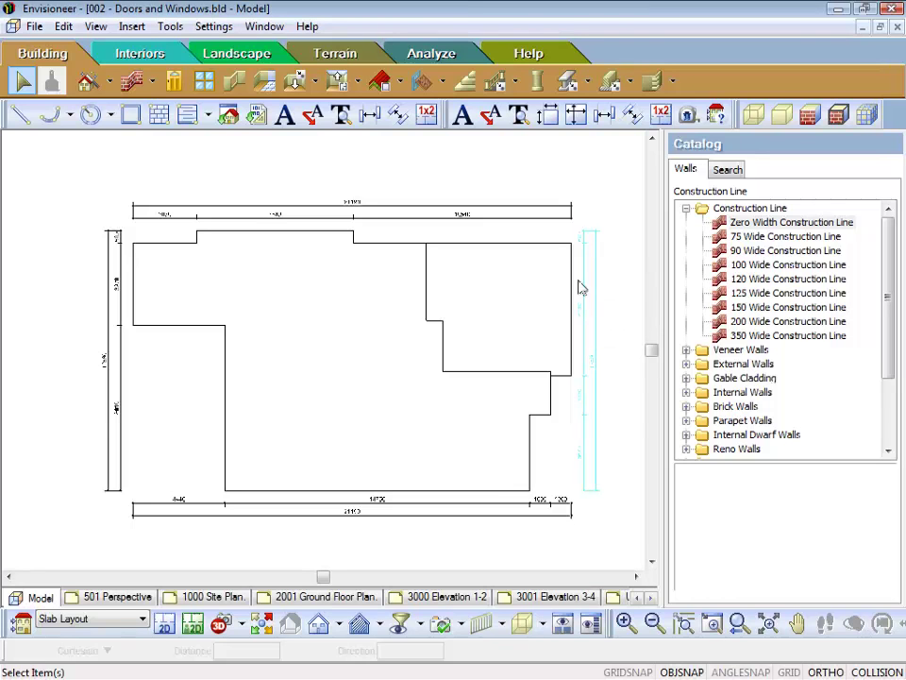
right_click(583, 289)
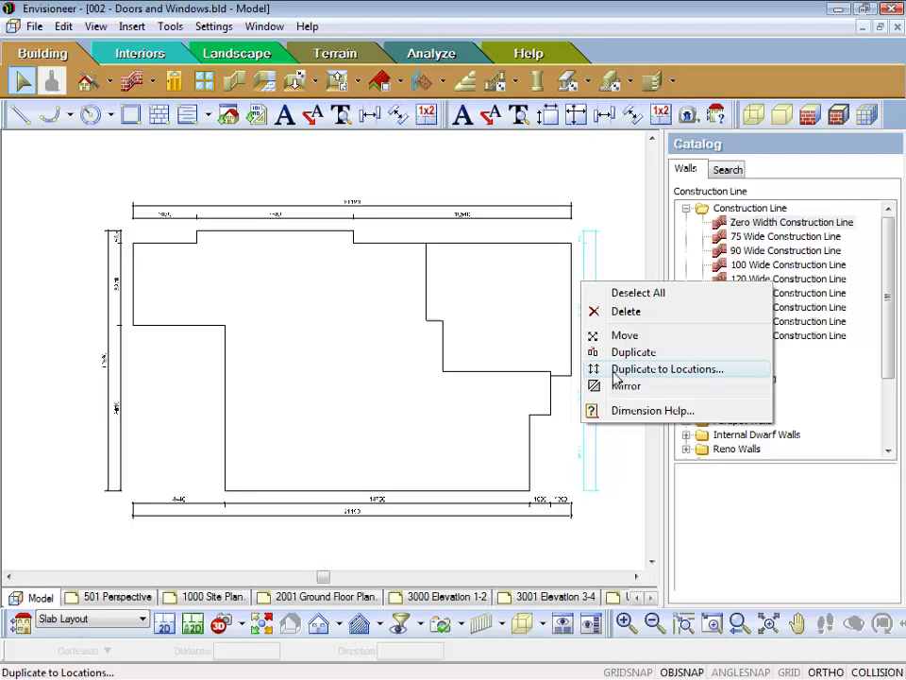
click(528, 347)
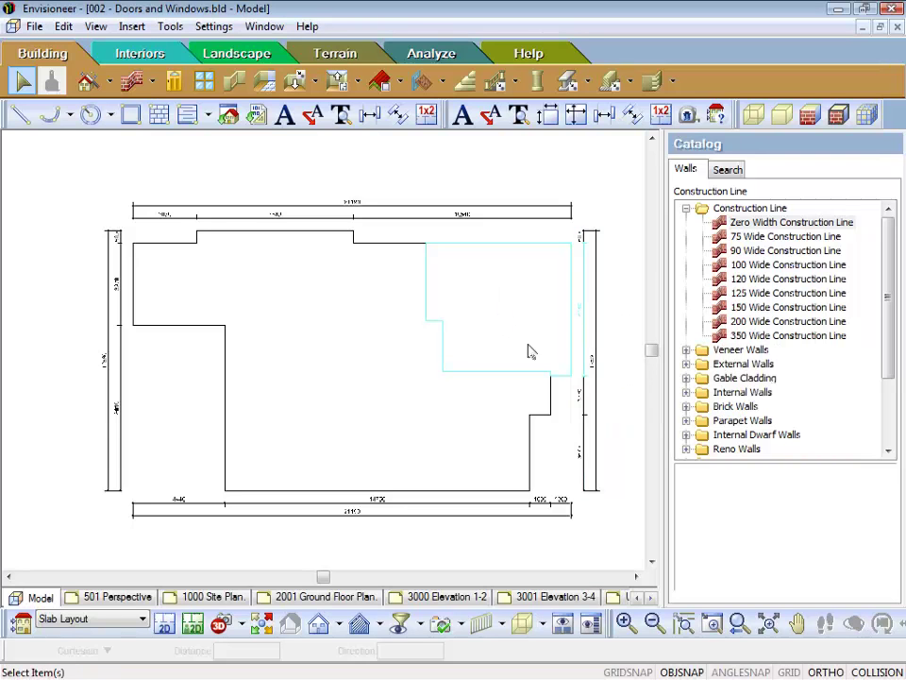